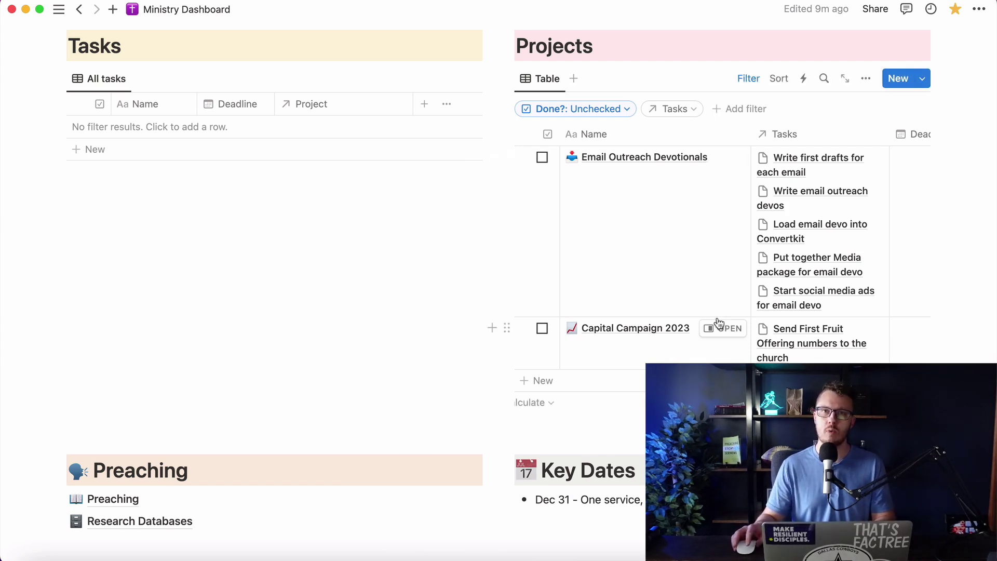
# - Add a new row named 'New Project (AWESOME~!)' to the Projects table
pyautogui.scroll(10, 717, 325)
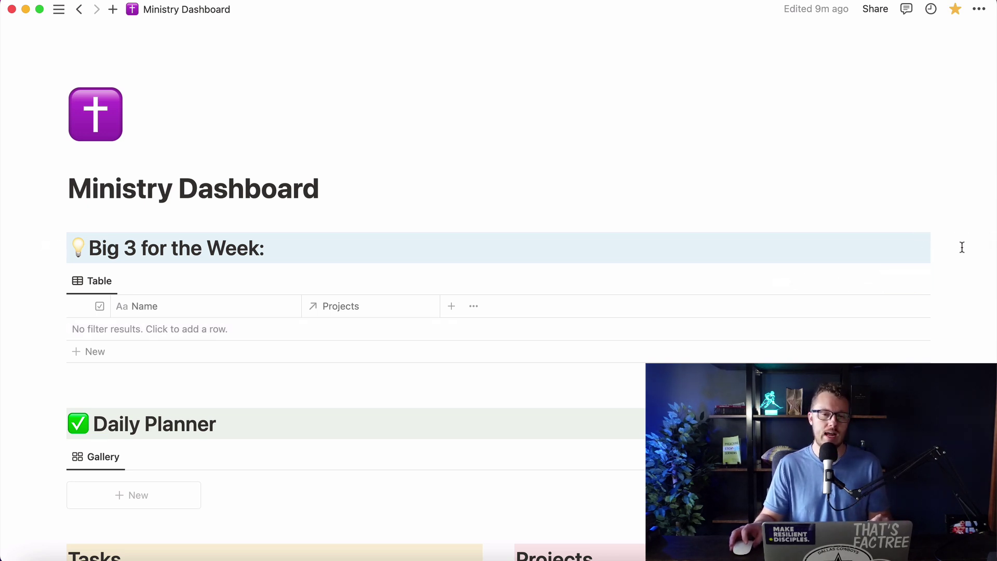
pyautogui.scroll(-5, 962, 247)
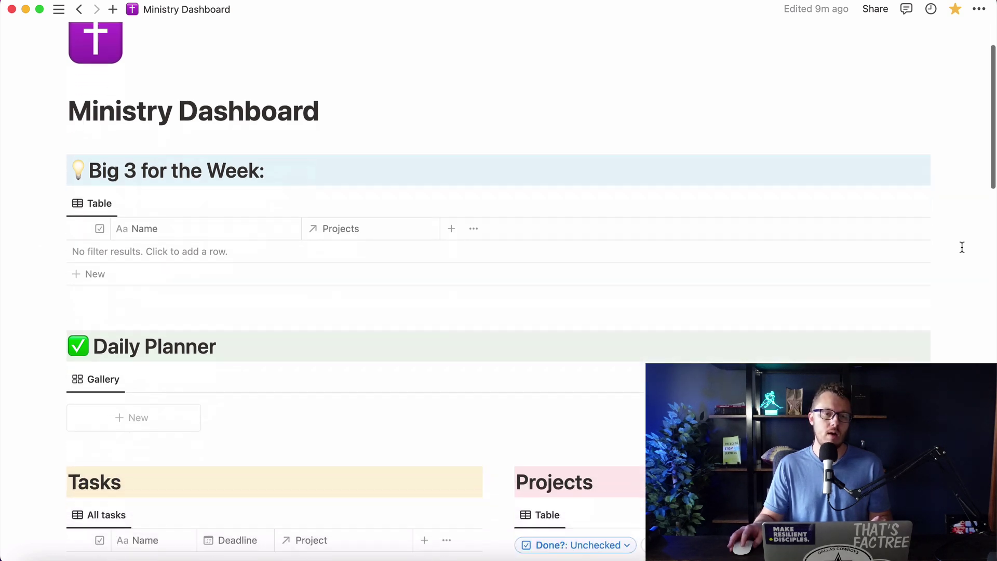
pyautogui.scroll(3, 672, 163)
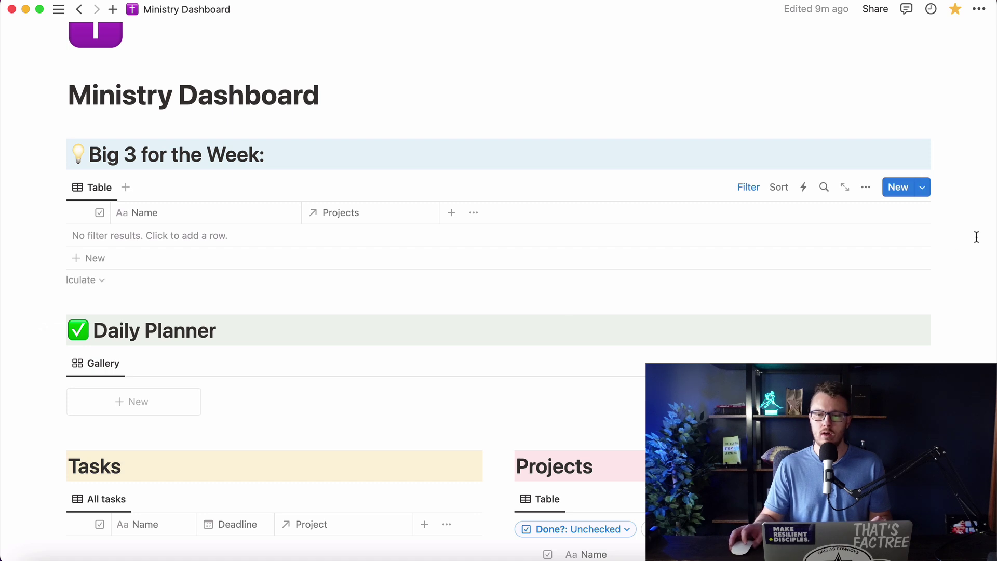
pyautogui.scroll(2, 976, 236)
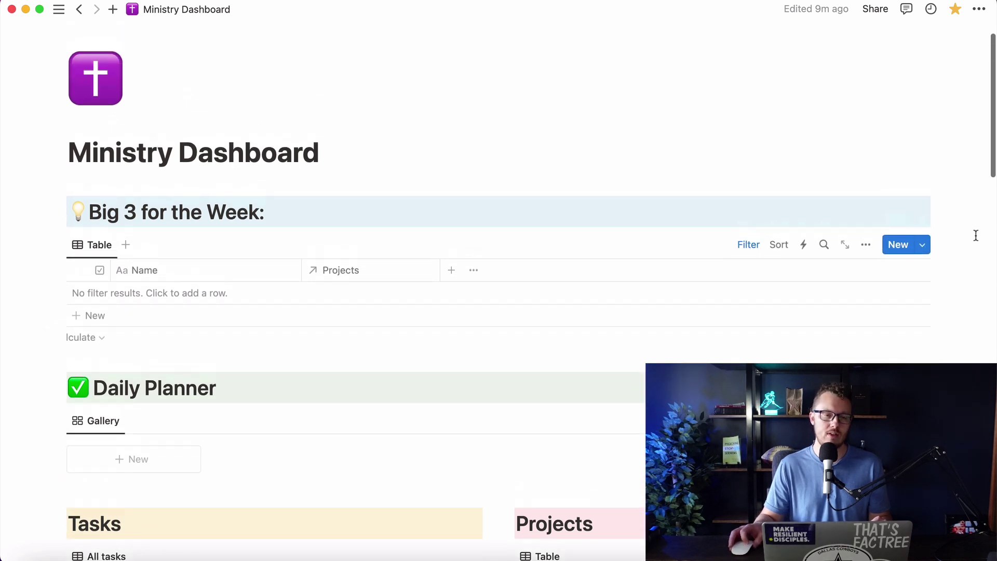
pyautogui.scroll(-8, 976, 236)
pyautogui.scroll(-5, 976, 235)
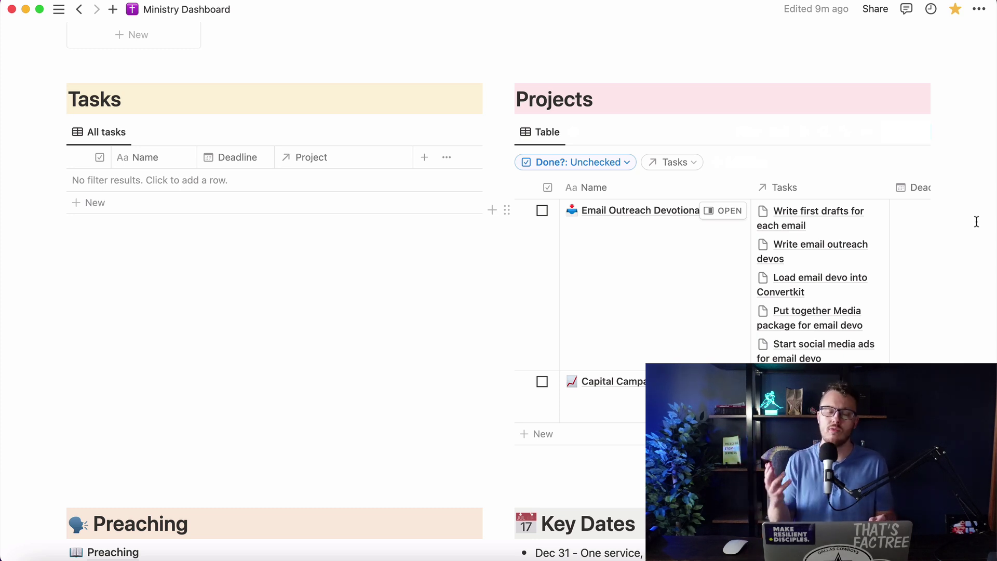
pyautogui.click(534, 436)
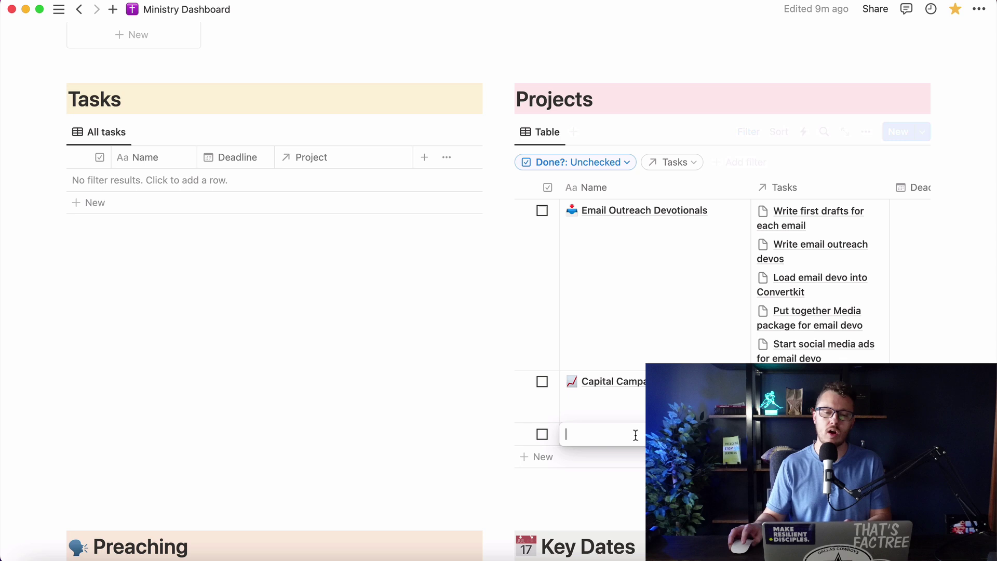
pyautogui.write('New')
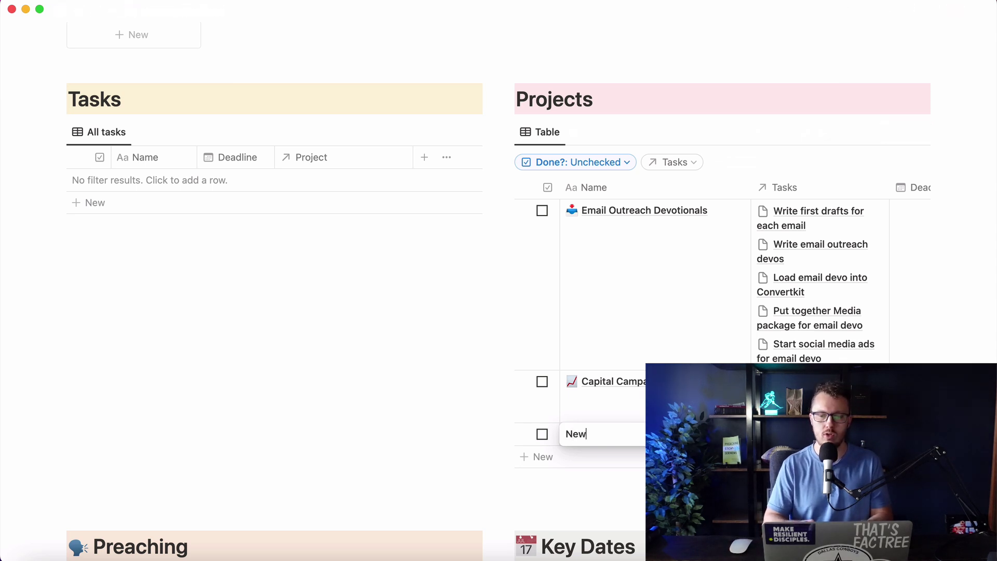
pyautogui.write(' Project (AWE')
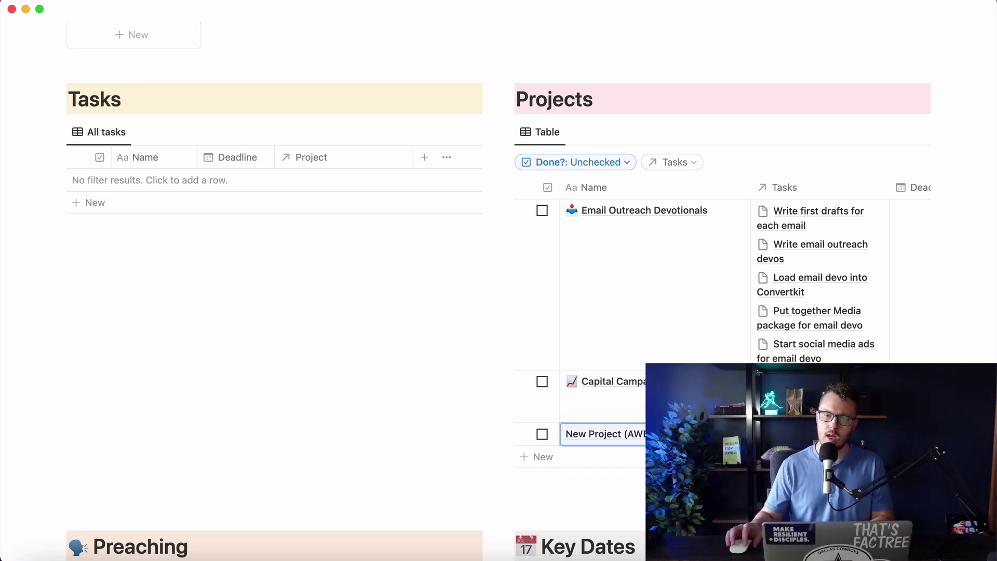
# - Apply the Project Template to the new project and view it as a full page
pyautogui.click(730, 434)
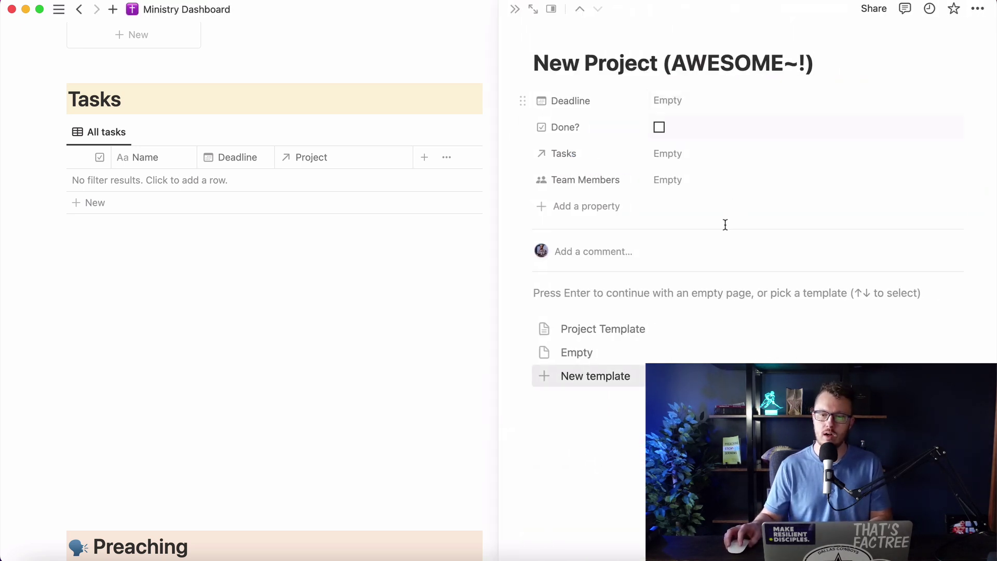
pyautogui.click(611, 337)
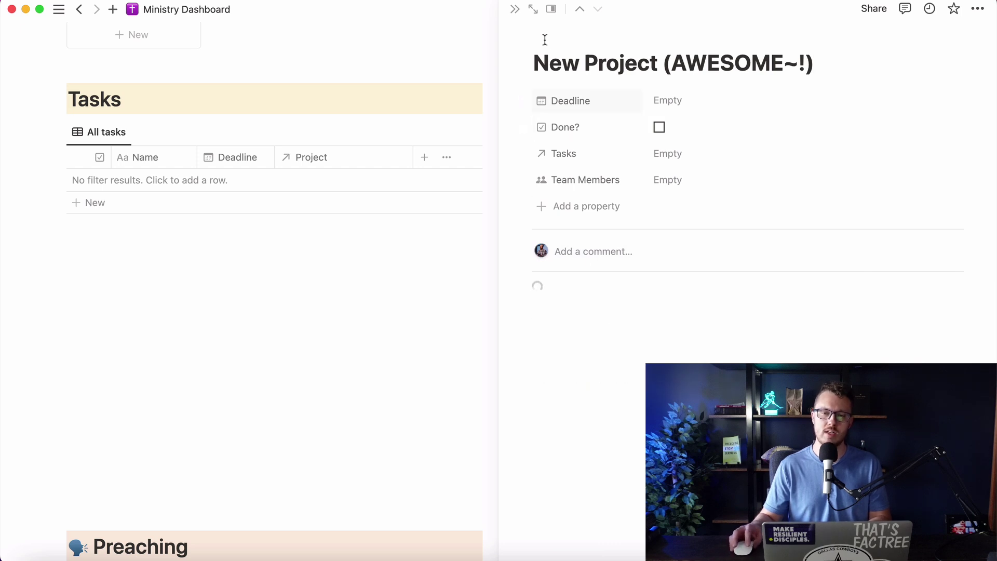
pyautogui.click(533, 9)
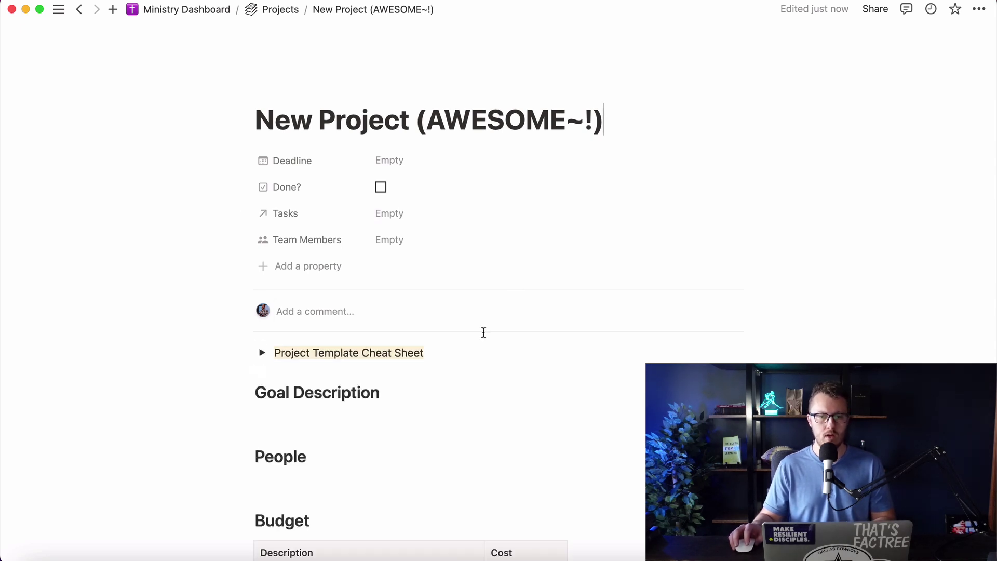
# - Expand the Project Template Cheat Sheet to show its goal, people, budget, deadline and checkpoint prompts
pyautogui.scroll(-2, 483, 333)
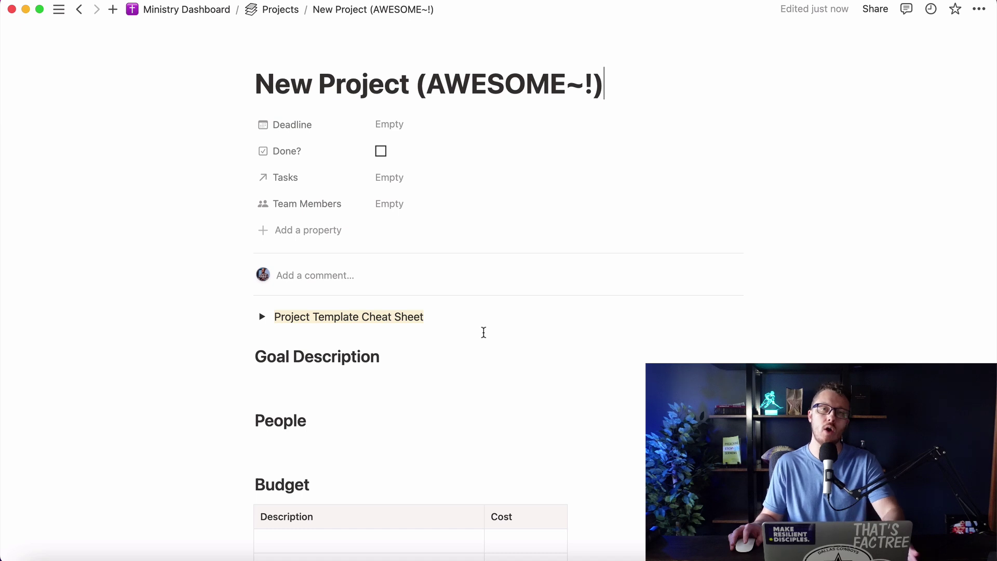
pyautogui.click(262, 316)
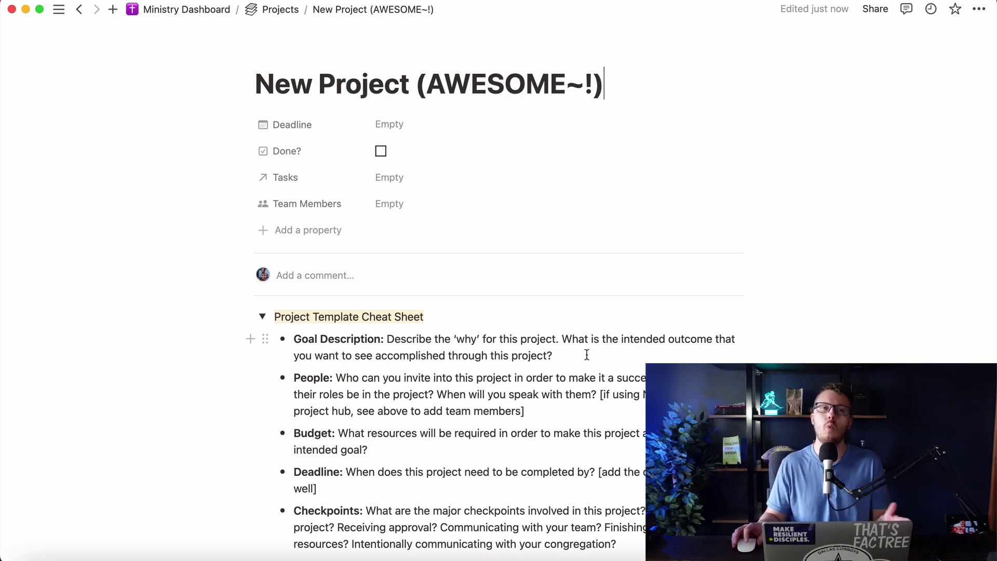
pyautogui.scroll(-3, 587, 354)
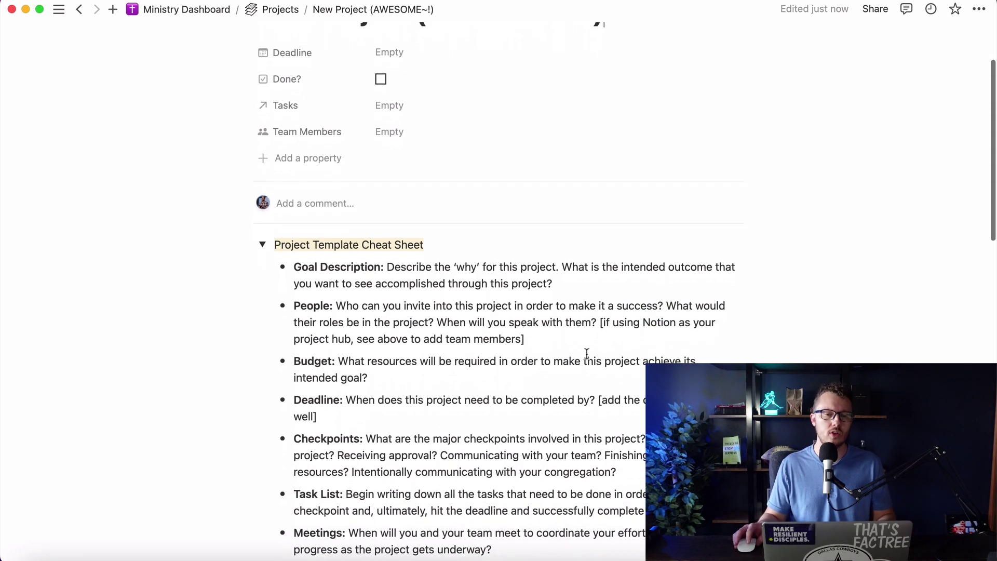
pyautogui.scroll(-10, 586, 353)
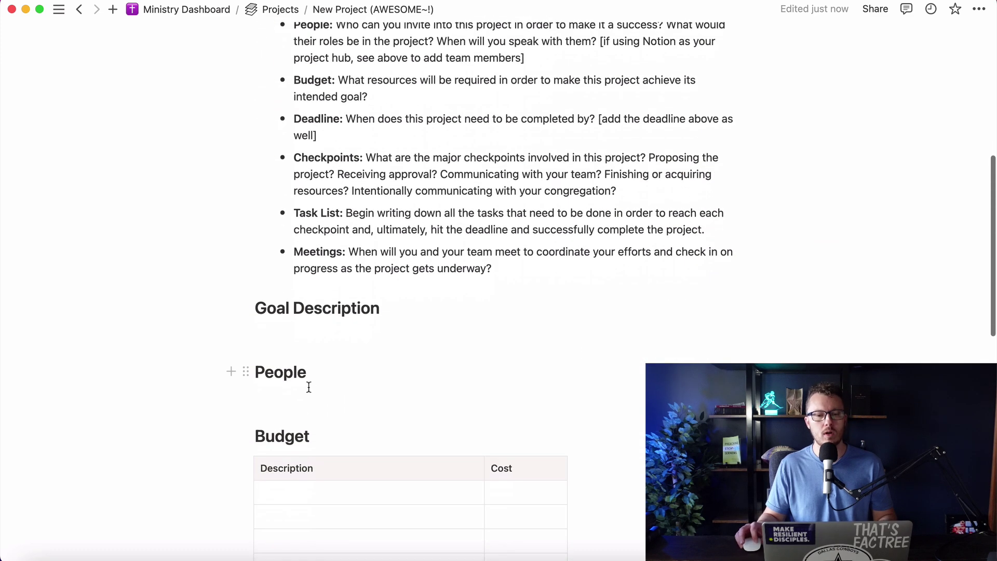
pyautogui.click(292, 397)
pyautogui.scroll(15, 521, 372)
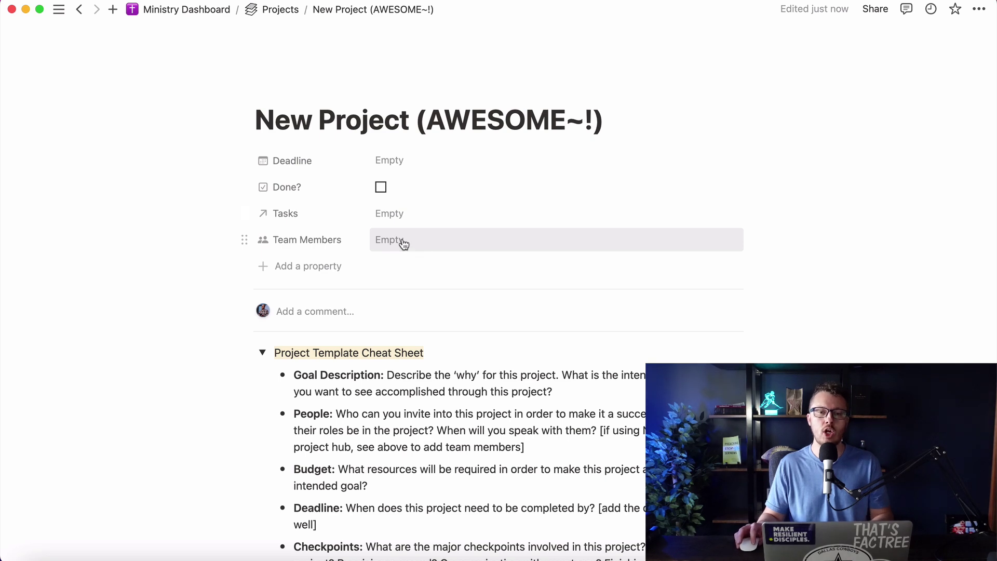
pyautogui.scroll(-5, 453, 312)
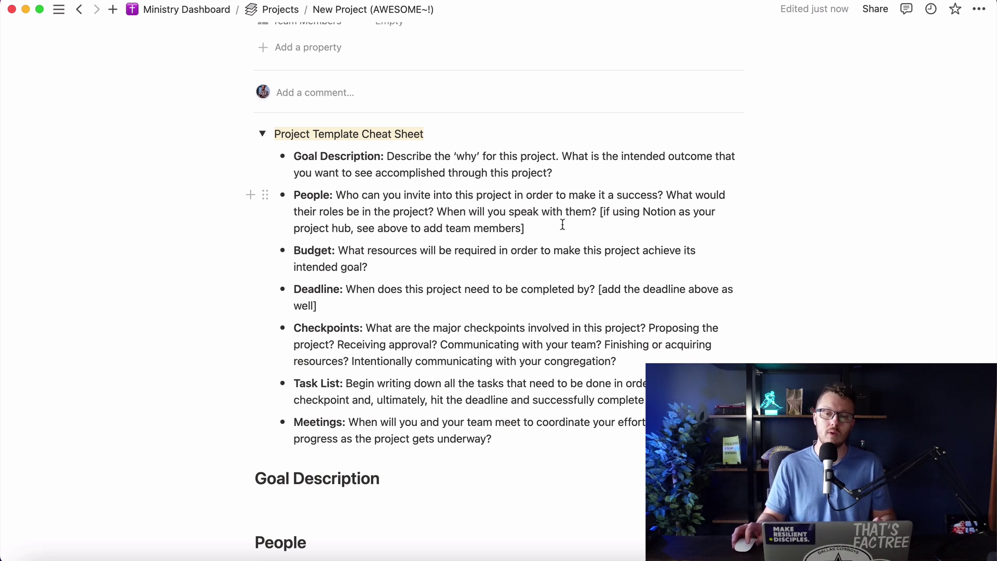
pyautogui.scroll(3, 554, 224)
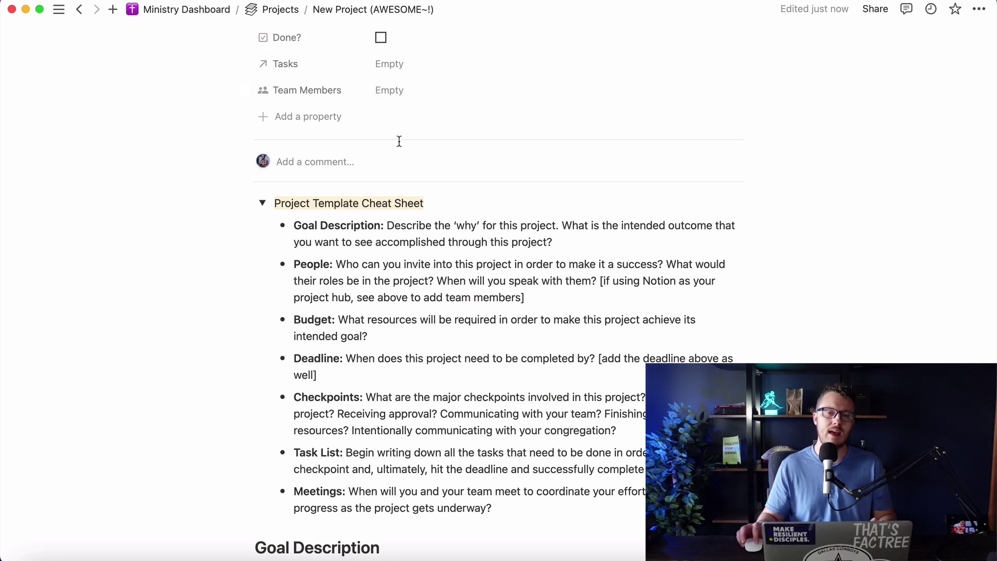
pyautogui.scroll(4, 397, 139)
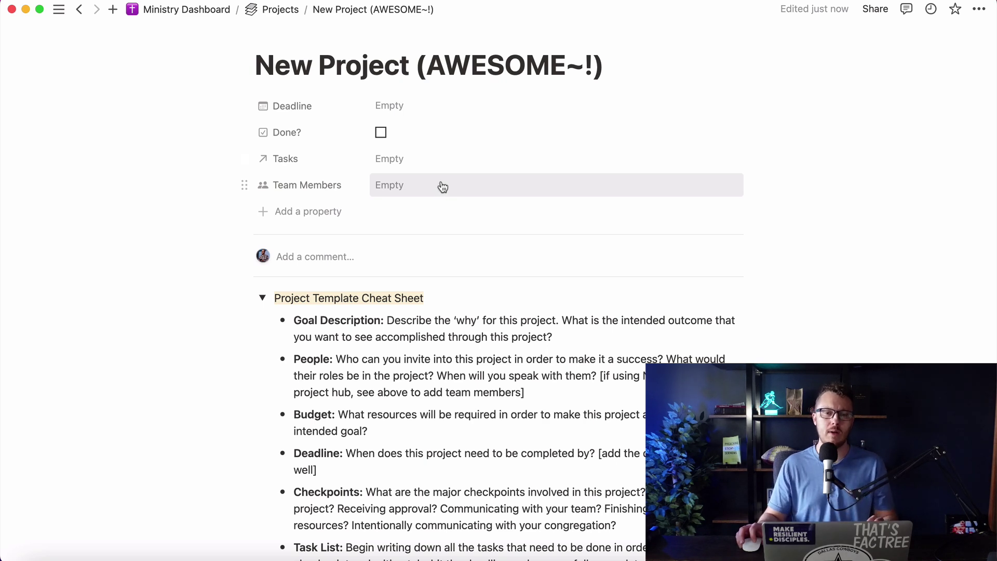
pyautogui.scroll(-1, 436, 181)
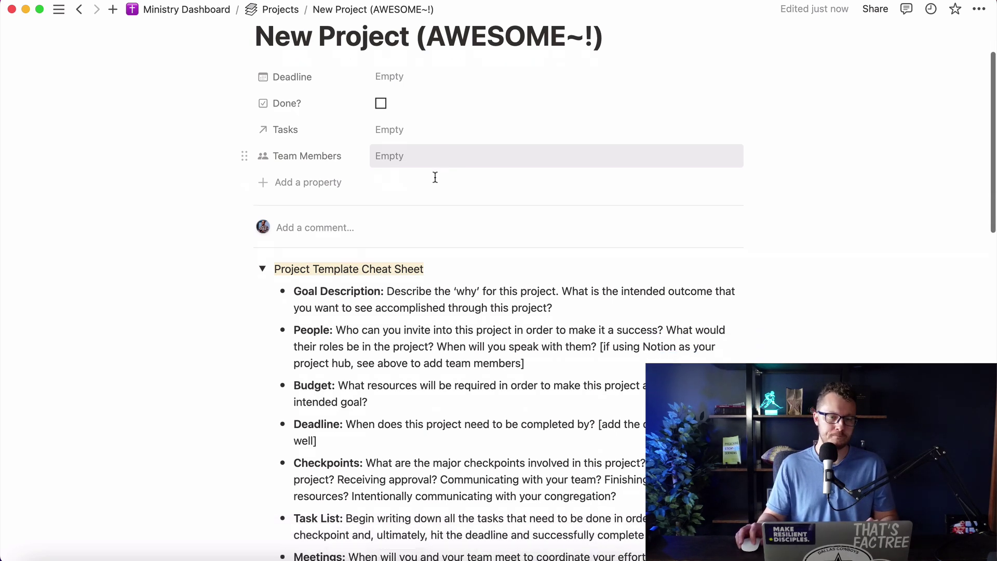
pyautogui.scroll(-5, 435, 178)
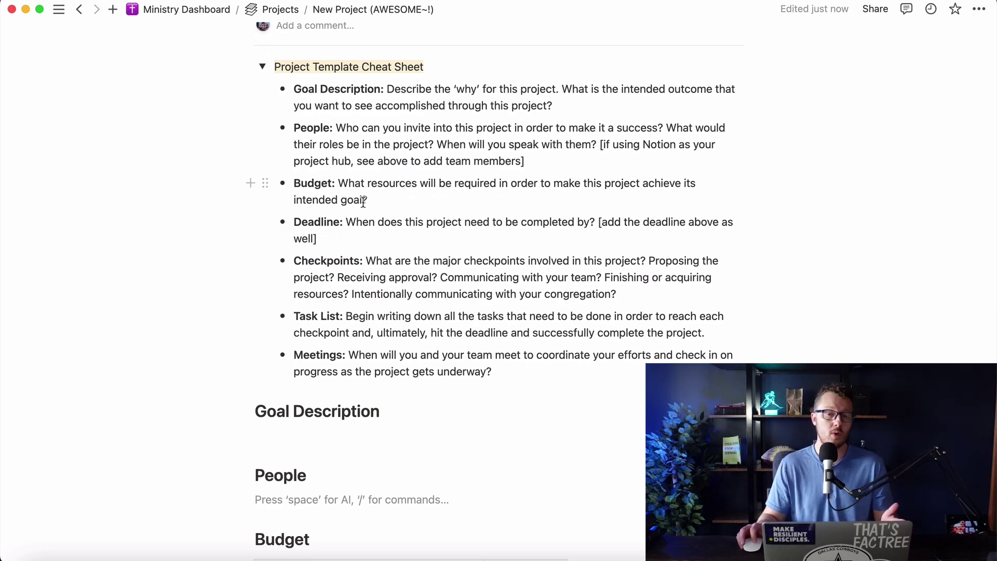
# - Add a fifth and sixth row to the Description/Cost Budget table
pyautogui.scroll(-10, 364, 201)
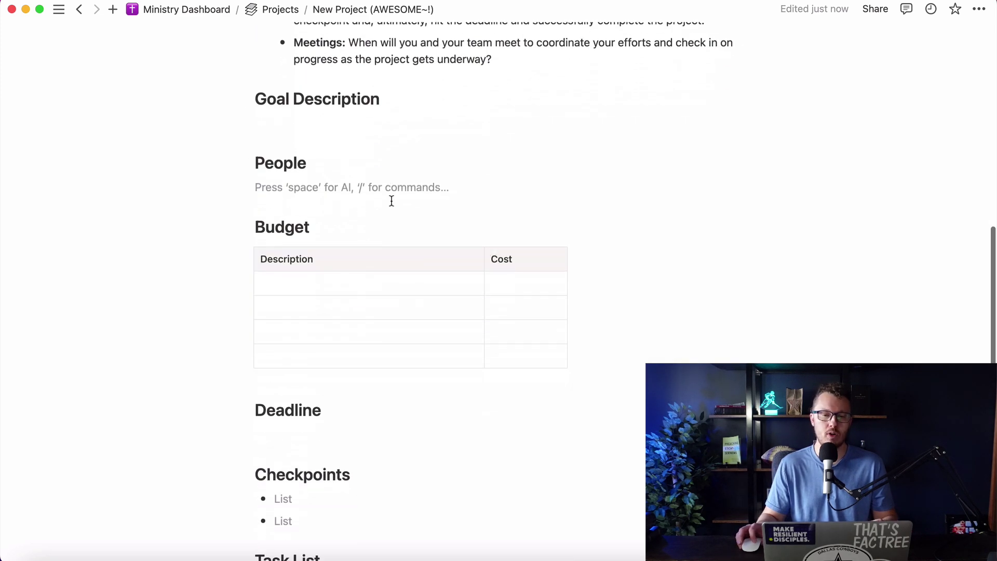
pyautogui.click(322, 205)
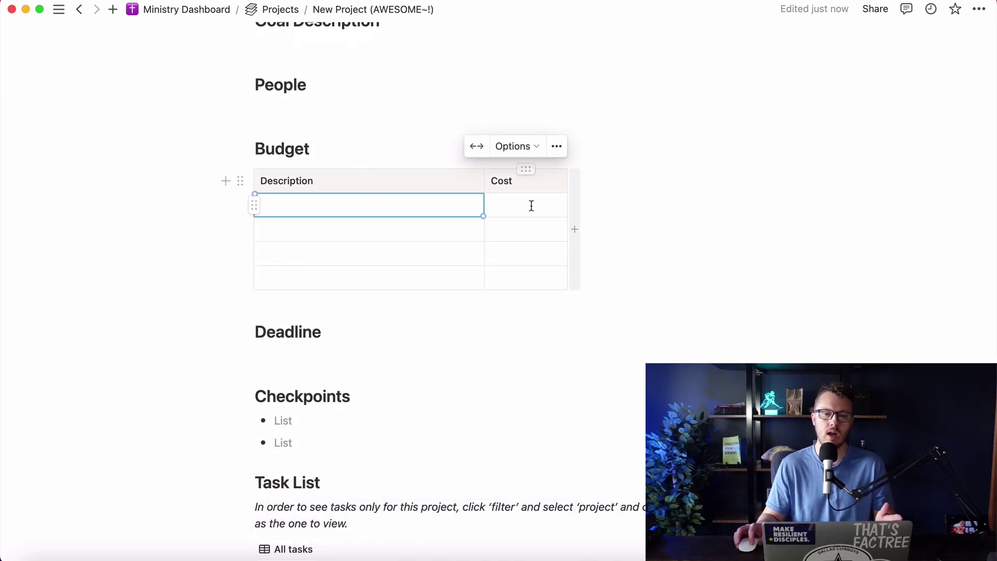
pyautogui.click(528, 204)
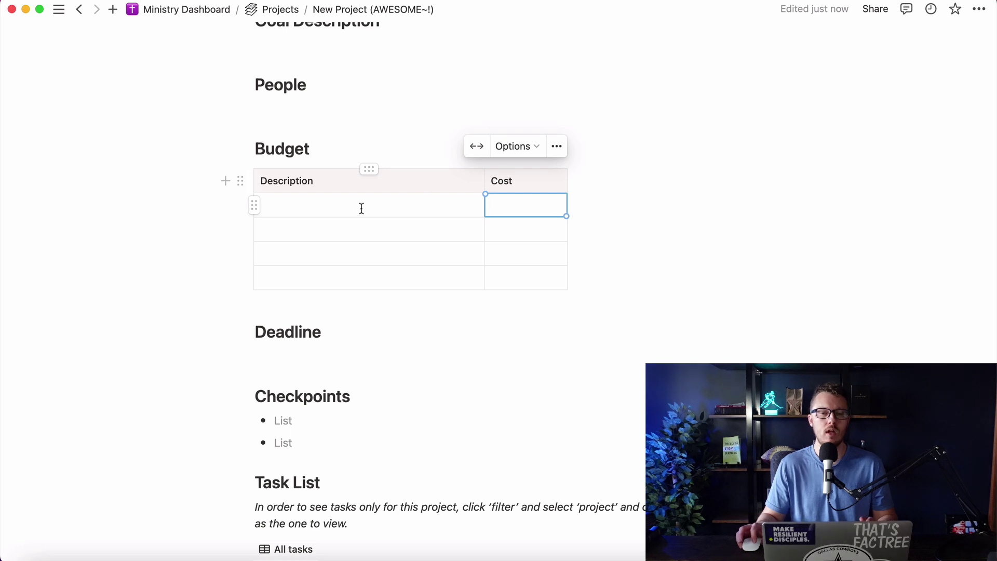
pyautogui.click(406, 301)
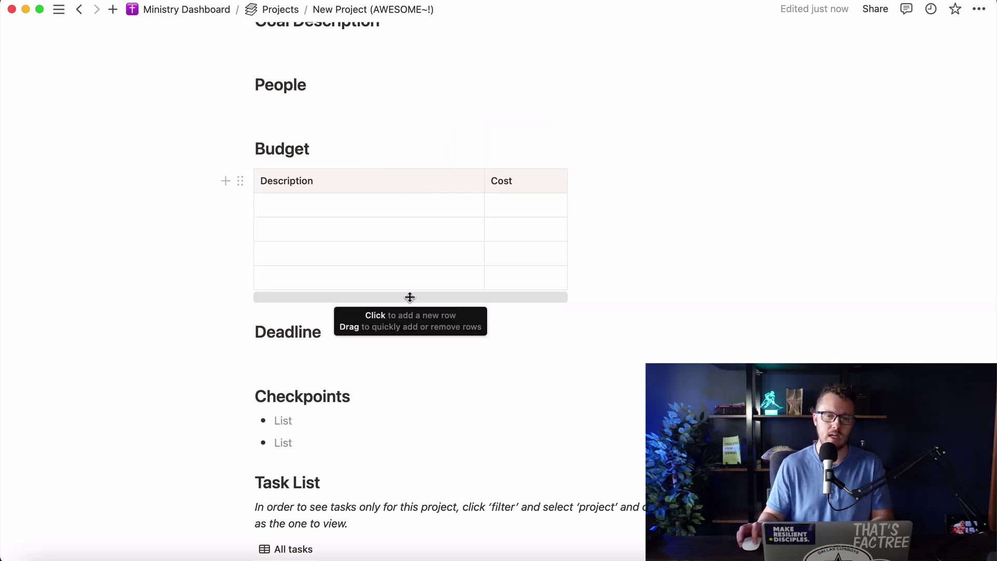
pyautogui.click(408, 296)
pyautogui.click(410, 321)
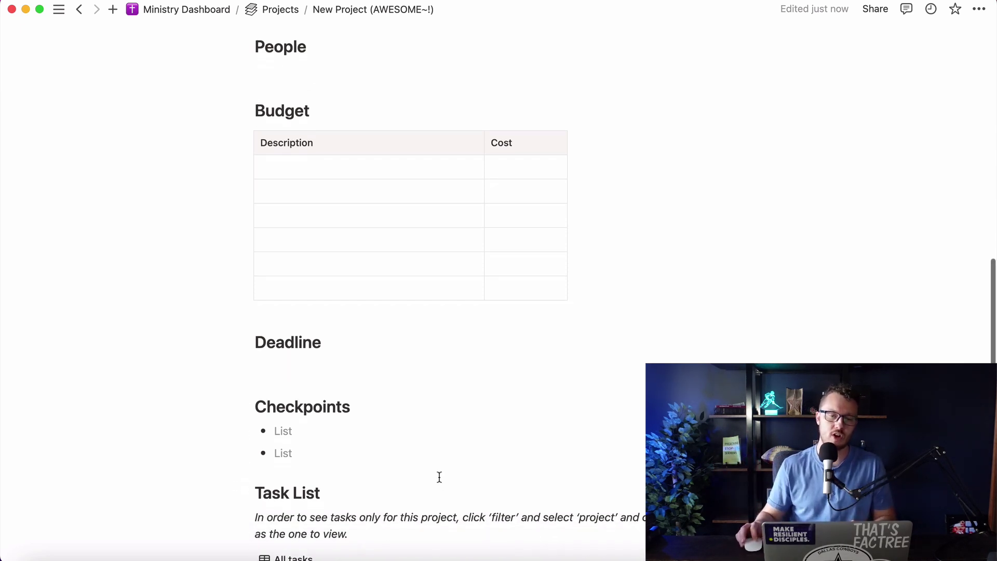
# - Review the Task List instructions and Meetings bullets further down the page
pyautogui.scroll(-5, 439, 477)
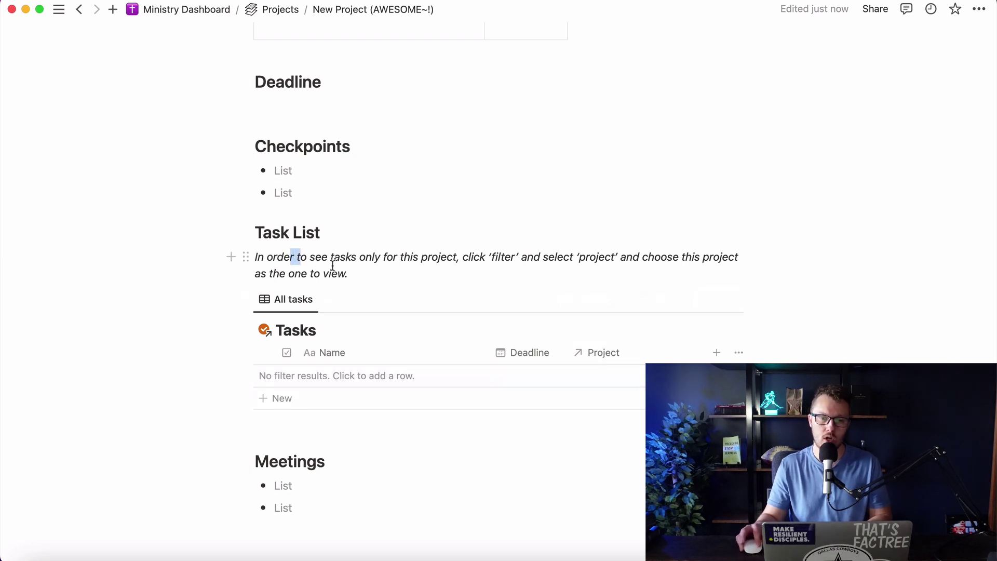
pyautogui.moveTo(292, 257); pyautogui.dragTo(374, 269)
pyautogui.click(459, 275)
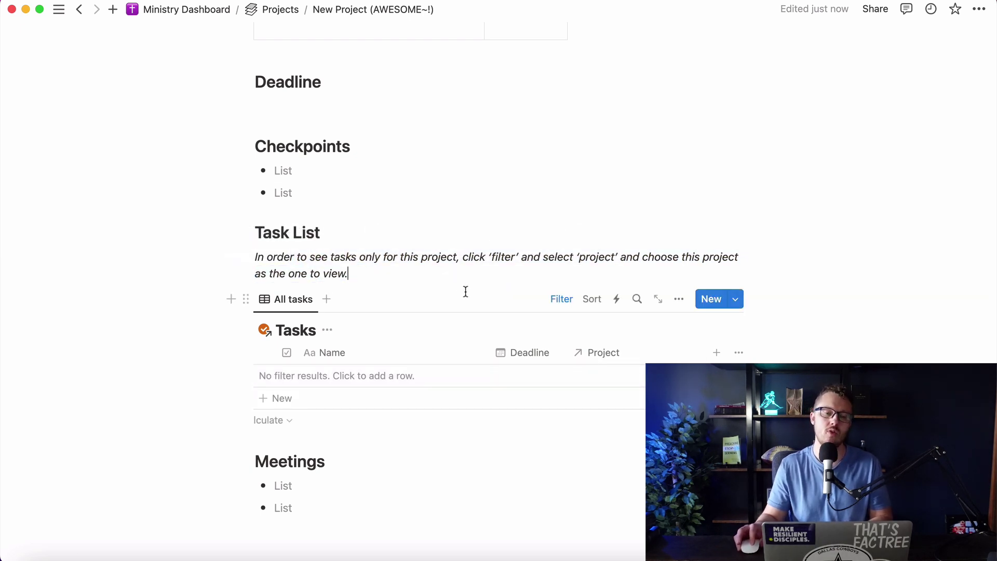
pyautogui.scroll(-3, 438, 423)
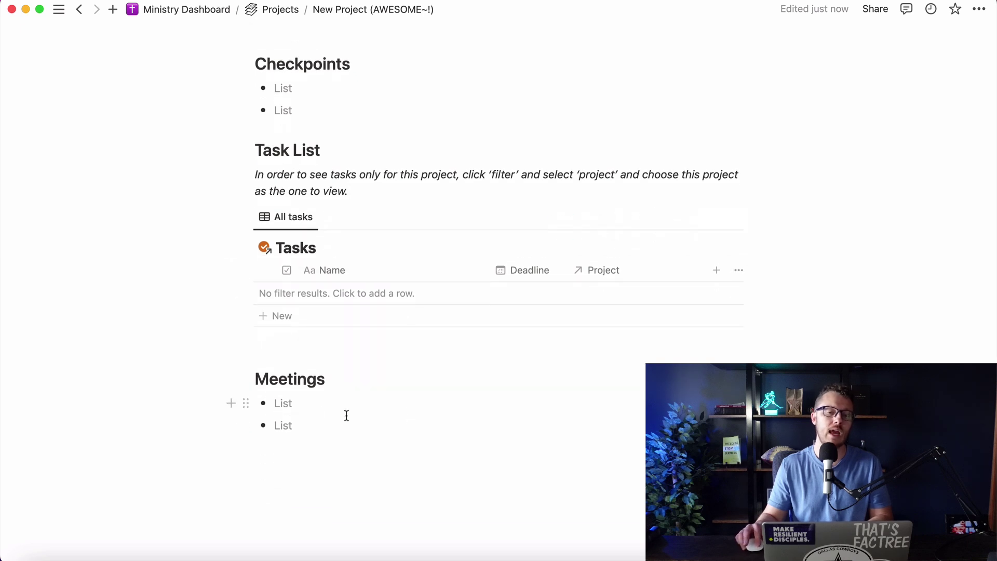
pyautogui.click(307, 410)
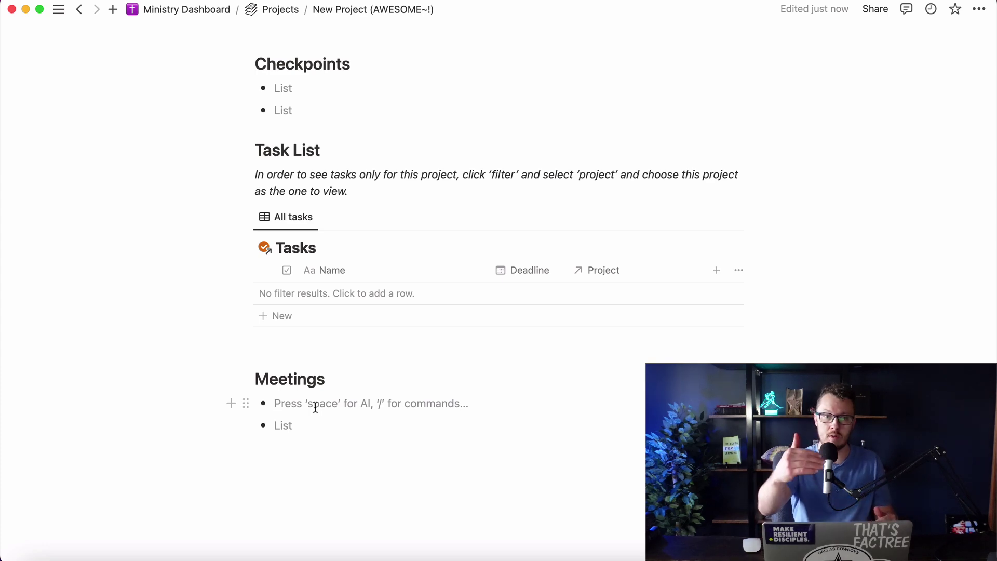
pyautogui.scroll(15, 418, 218)
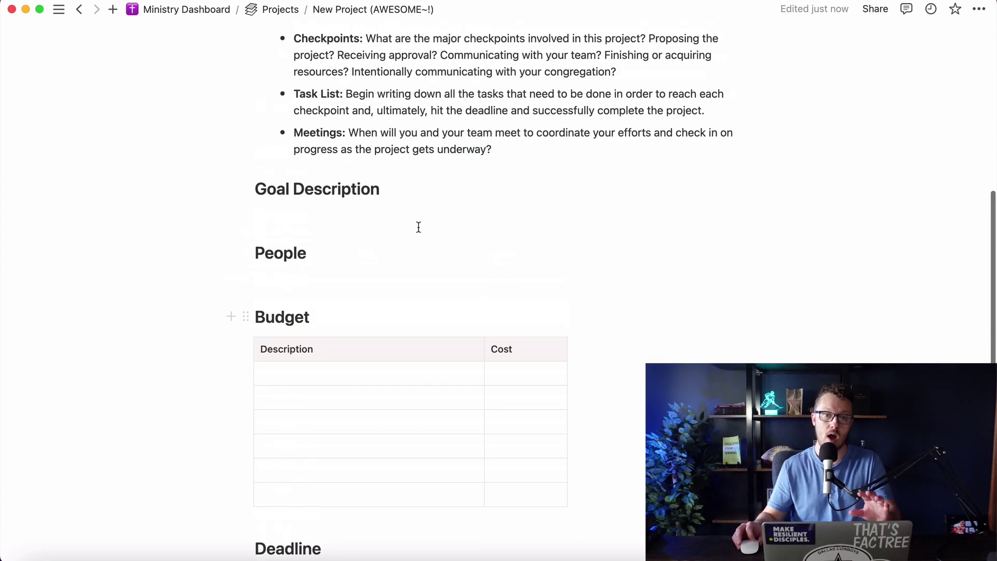
pyautogui.scroll(-5, 418, 229)
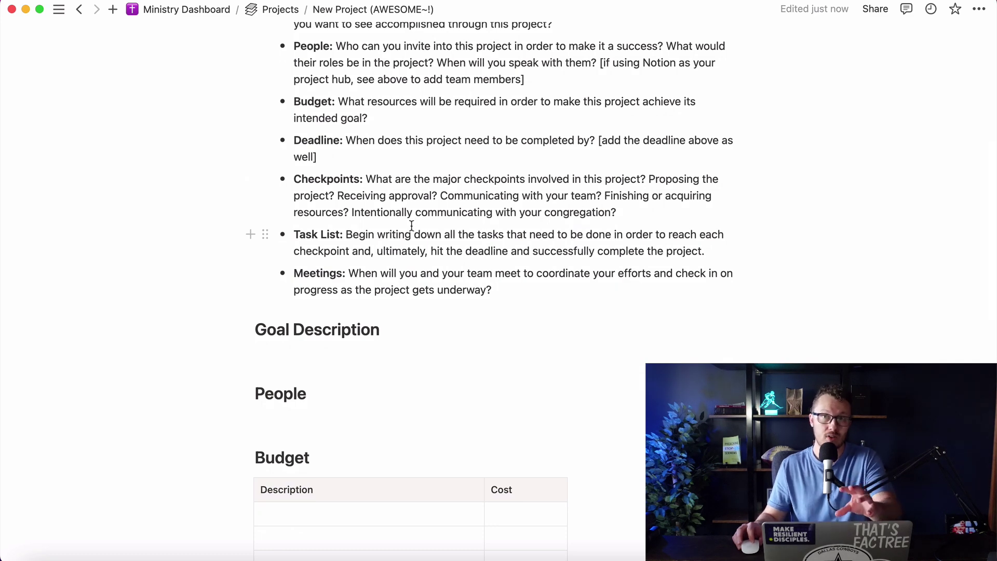
pyautogui.scroll(-15, 411, 225)
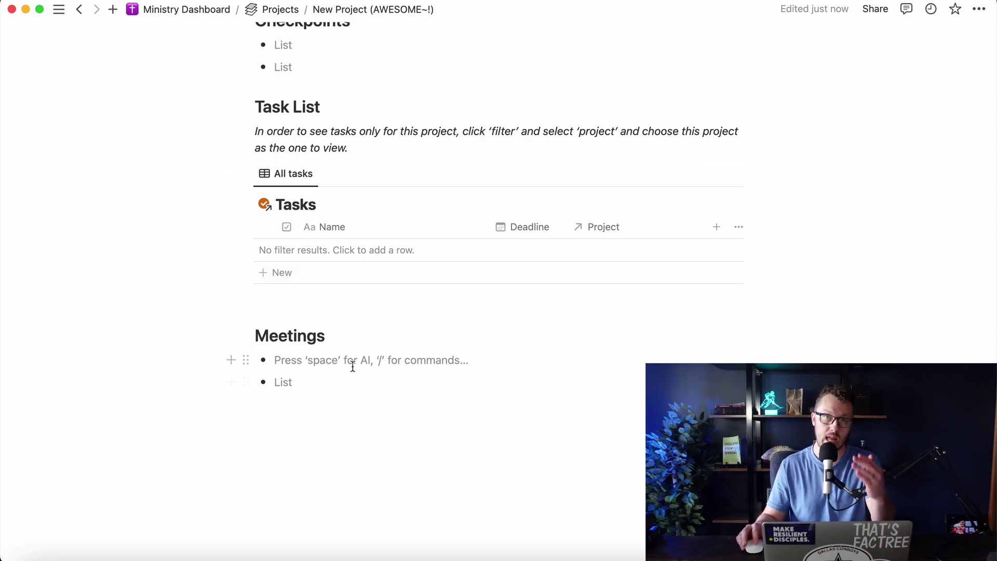
# - Collapse the Project Template Cheat Sheet and return to the top of the page
pyautogui.scroll(20, 351, 360)
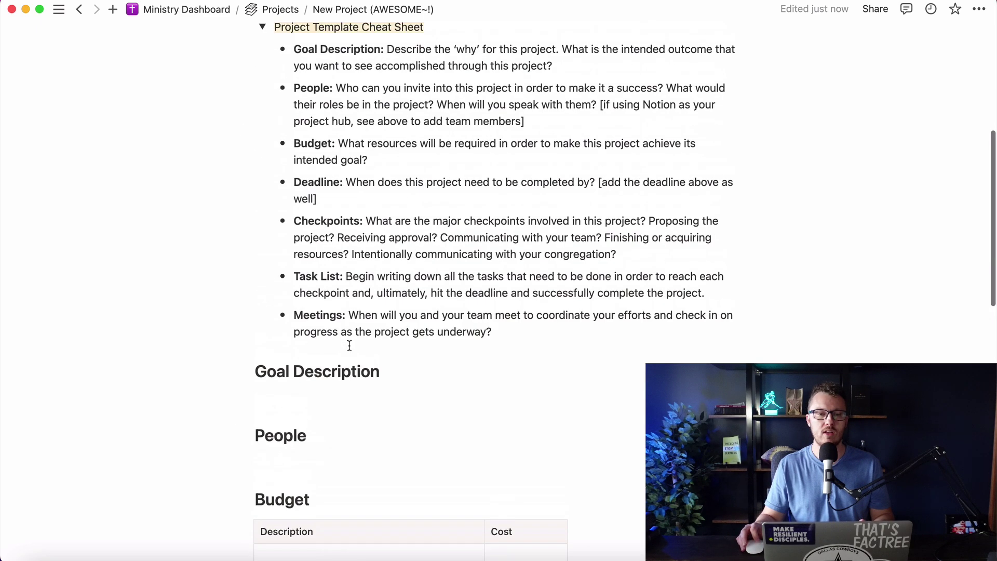
pyautogui.scroll(2, 349, 346)
pyautogui.click(263, 210)
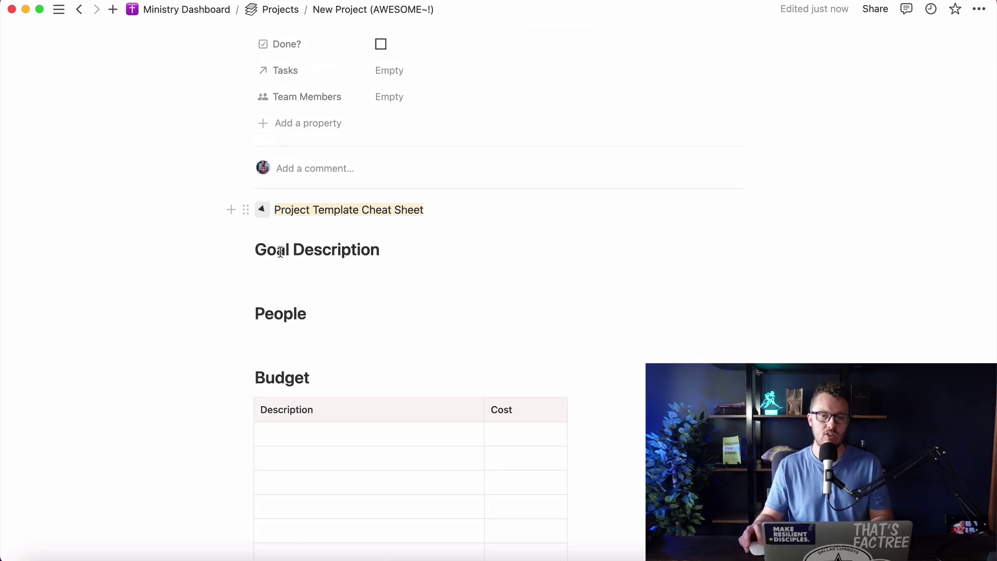
pyautogui.scroll(5, 399, 432)
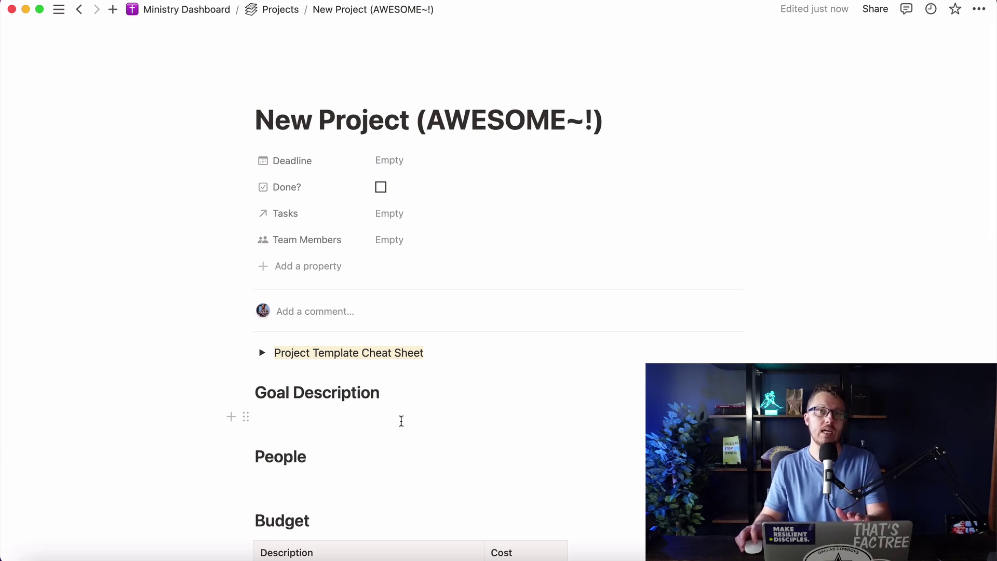
# - Go back to the Ministry Dashboard and preview Capital Campaign 2023 from the Projects table in side peek
pyautogui.click(179, 10)
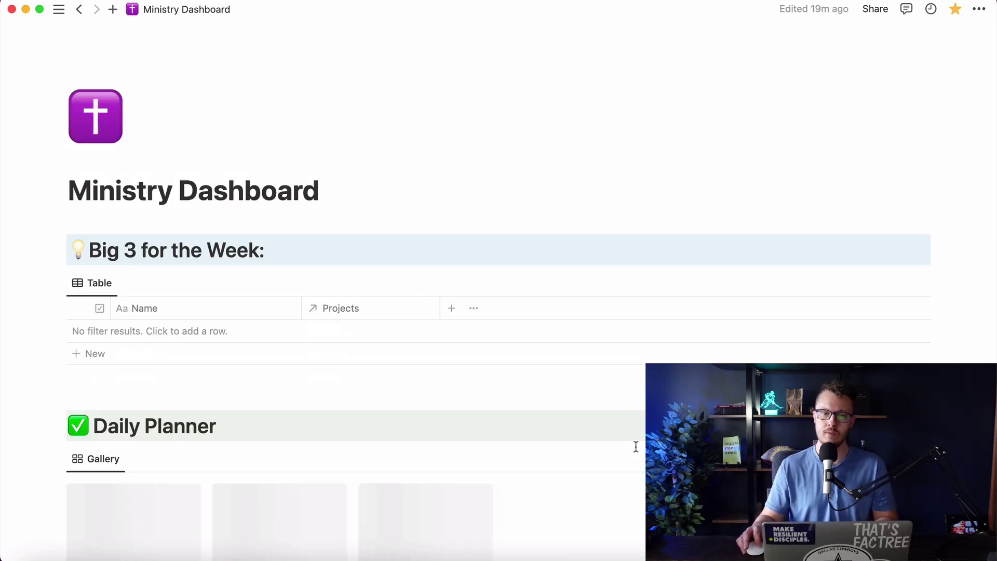
pyautogui.scroll(-6, 636, 449)
pyautogui.scroll(-3, 637, 450)
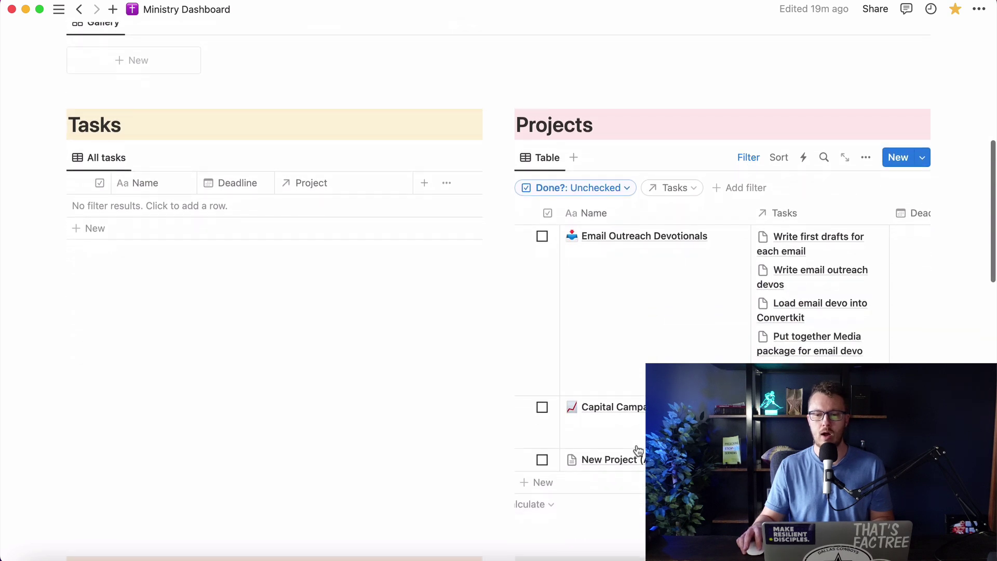
pyautogui.click(725, 406)
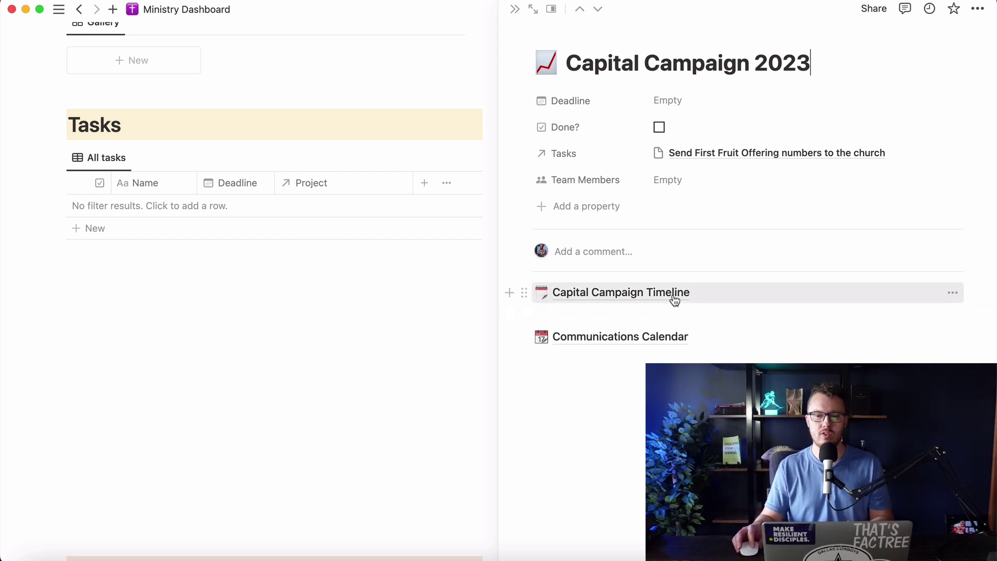
pyautogui.moveTo(674, 301)
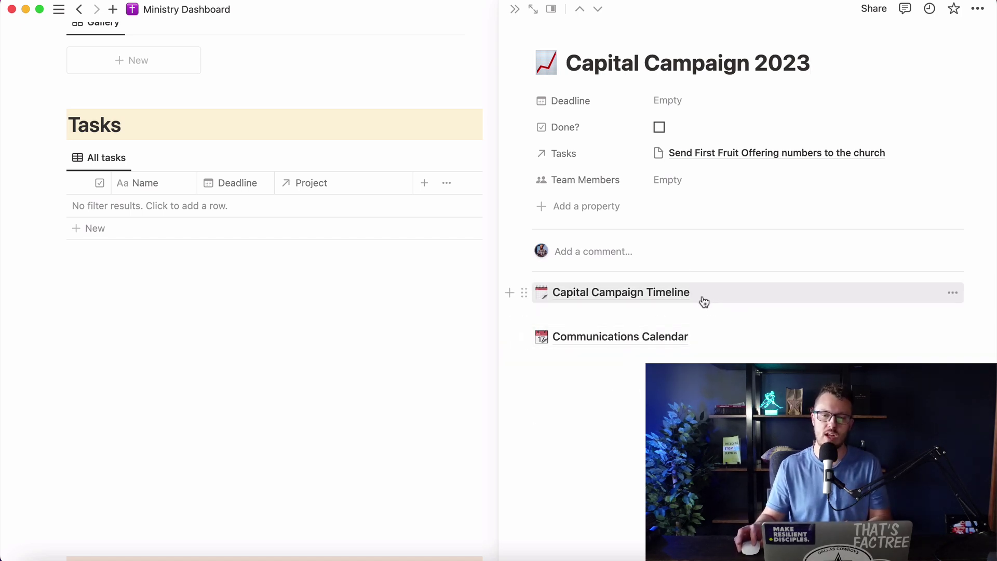
# - Open Capital Campaign Timeline full page and briefly preview its 'Name and Describe the Project' item
pyautogui.click(672, 294)
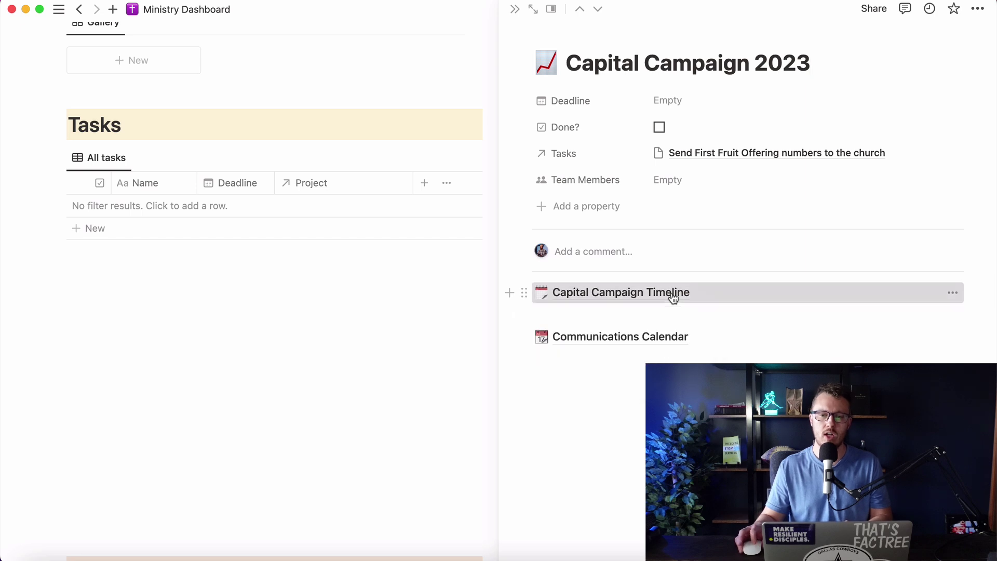
pyautogui.click(532, 10)
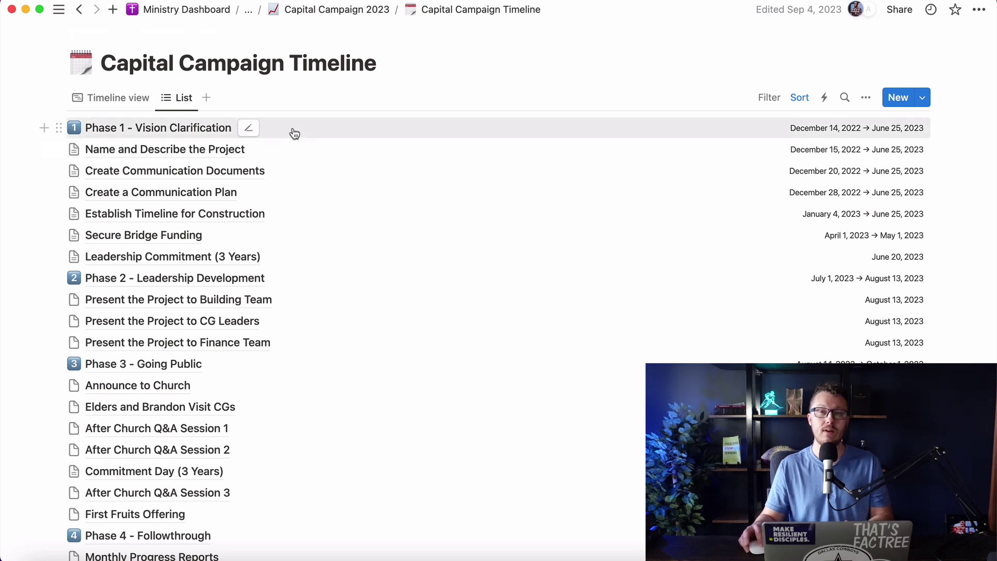
pyautogui.click(222, 152)
pyautogui.scroll(-15, 576, 68)
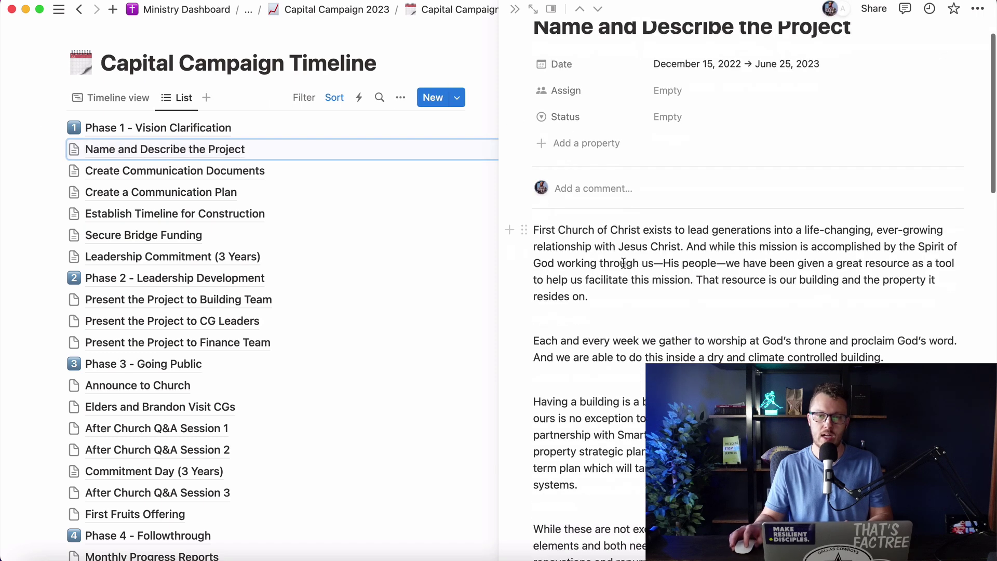
pyautogui.scroll(-3, 576, 68)
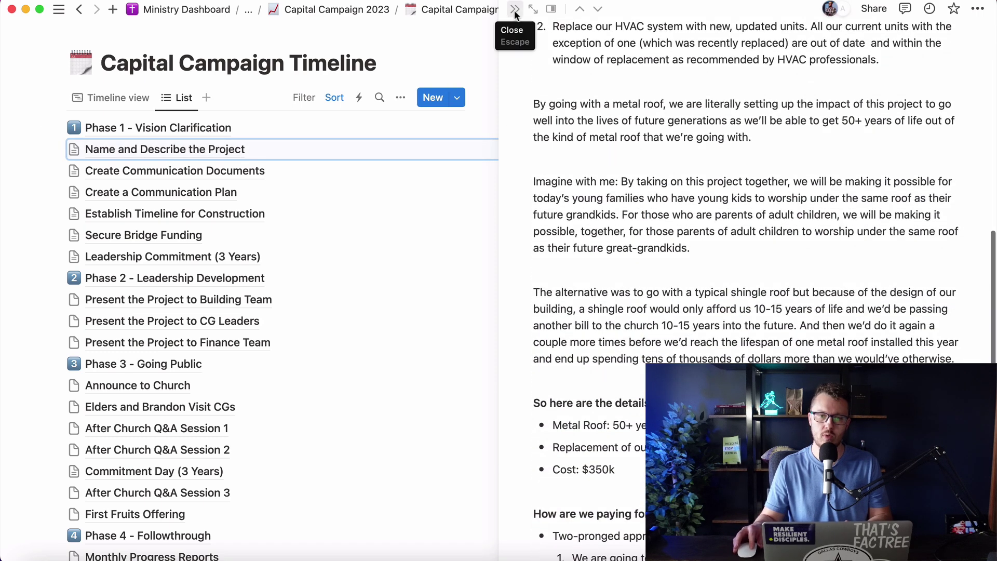
pyautogui.click(514, 8)
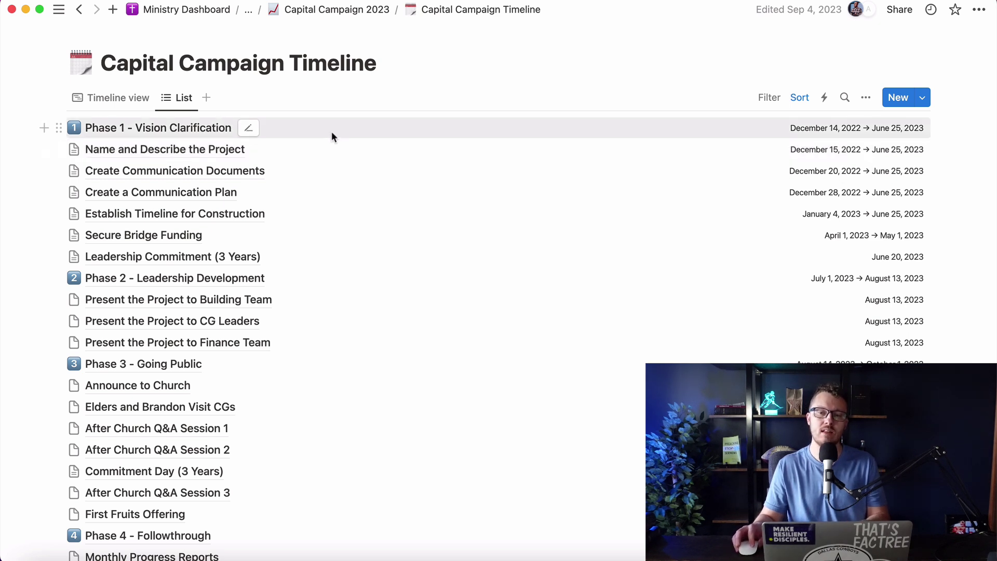
pyautogui.click(115, 98)
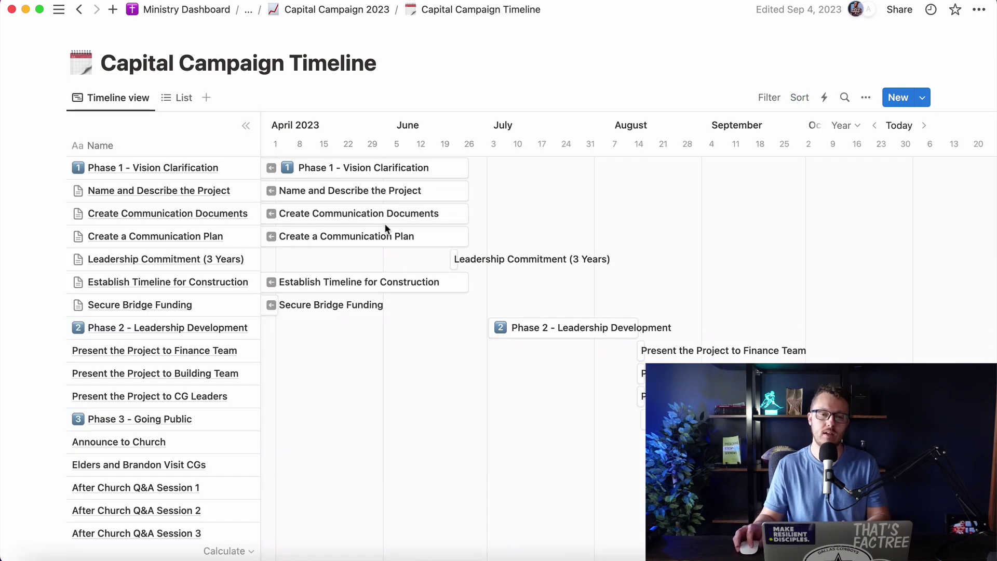
pyautogui.hscroll(-15, 387, 222)
pyautogui.hscroll(10, 390, 216)
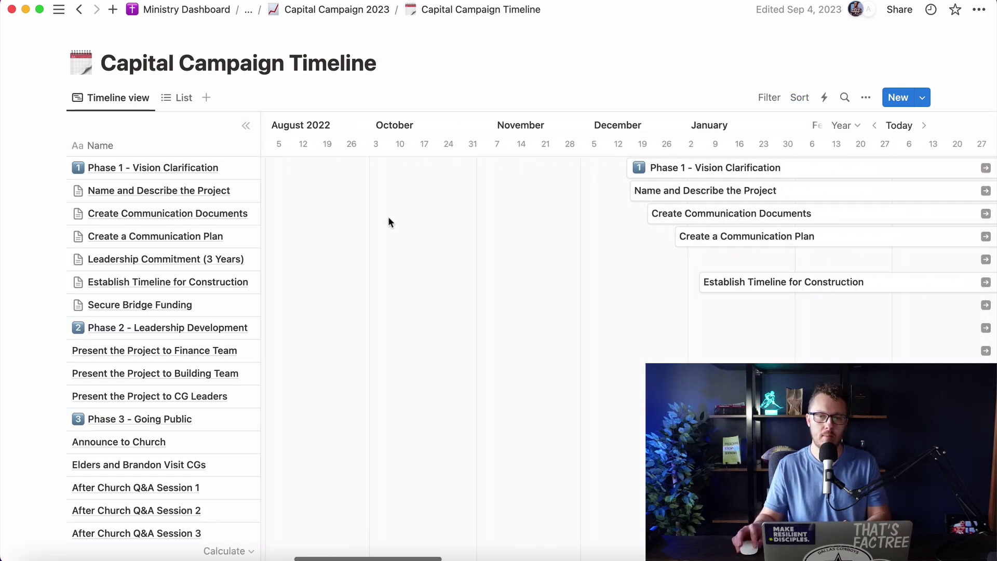
pyautogui.hscroll(4, 389, 224)
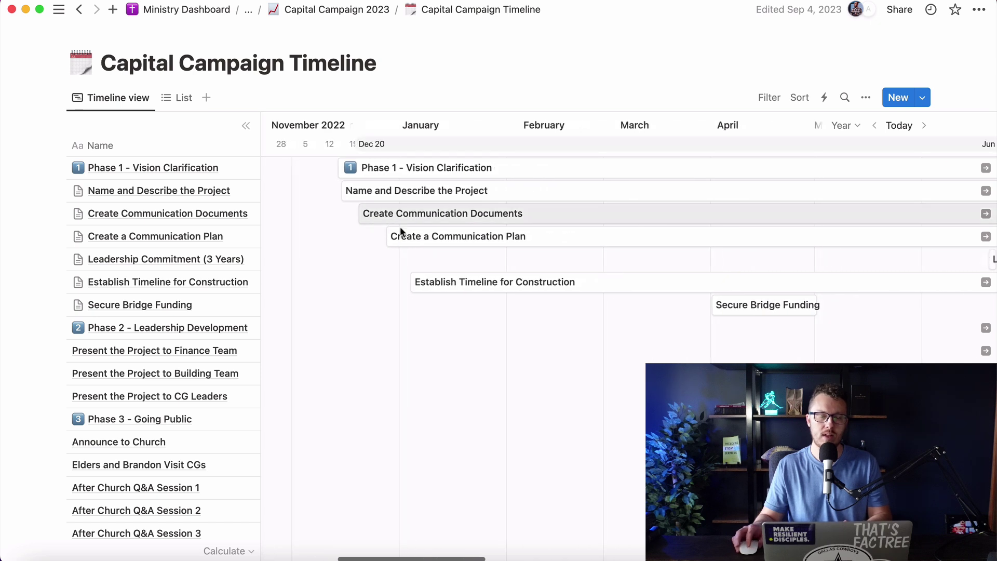
pyautogui.hscroll(-1, 399, 234)
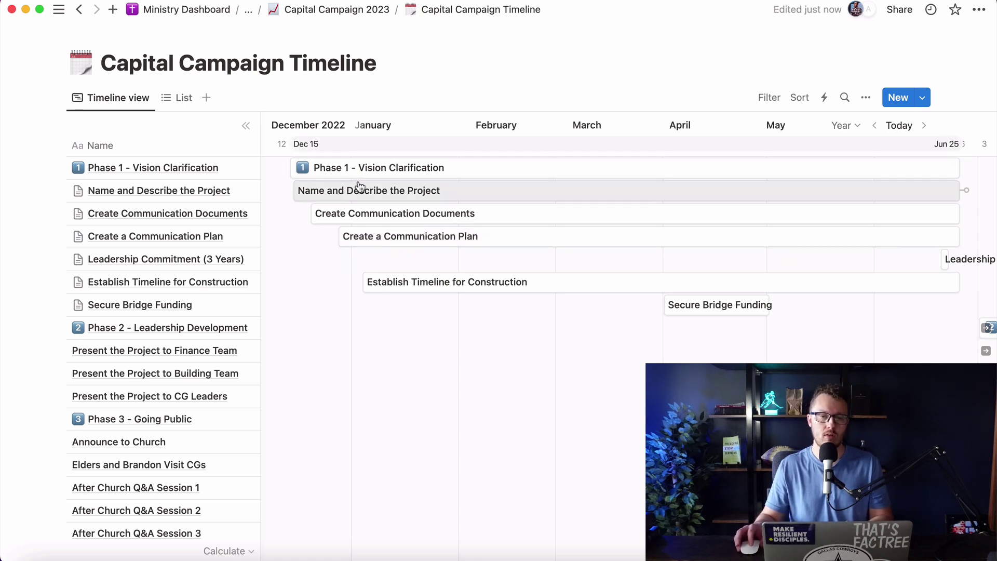
pyautogui.click(178, 98)
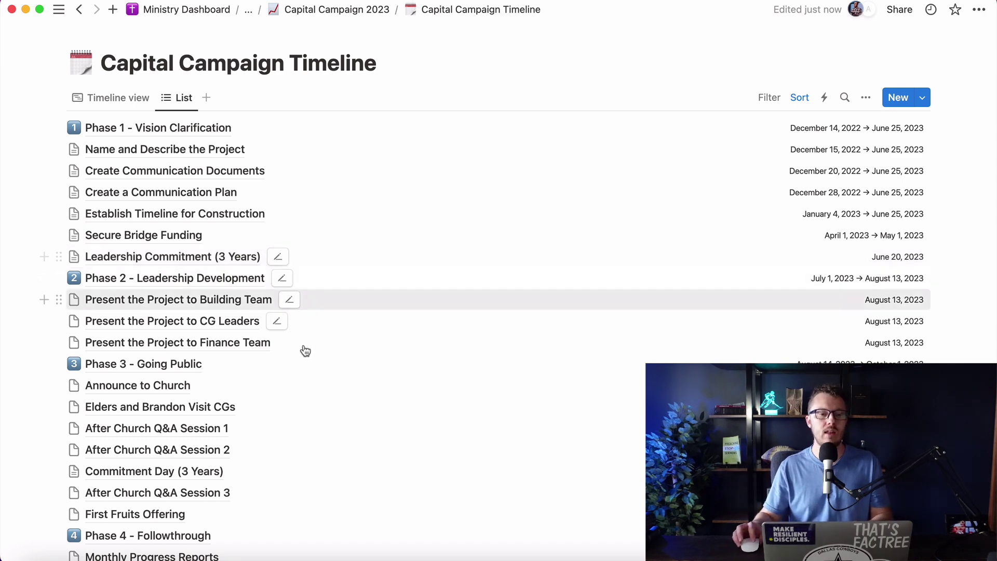
# - Look through the rest of the Published list, then return to the Capital Campaign 2023 page
pyautogui.scroll(-3, 305, 368)
pyautogui.scroll(-1, 305, 369)
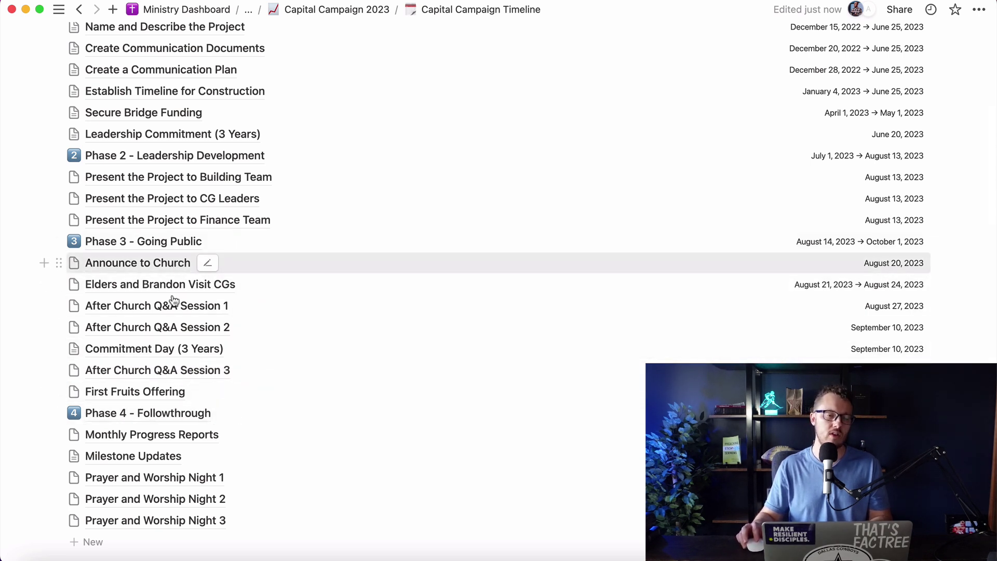
pyautogui.scroll(-2, 166, 395)
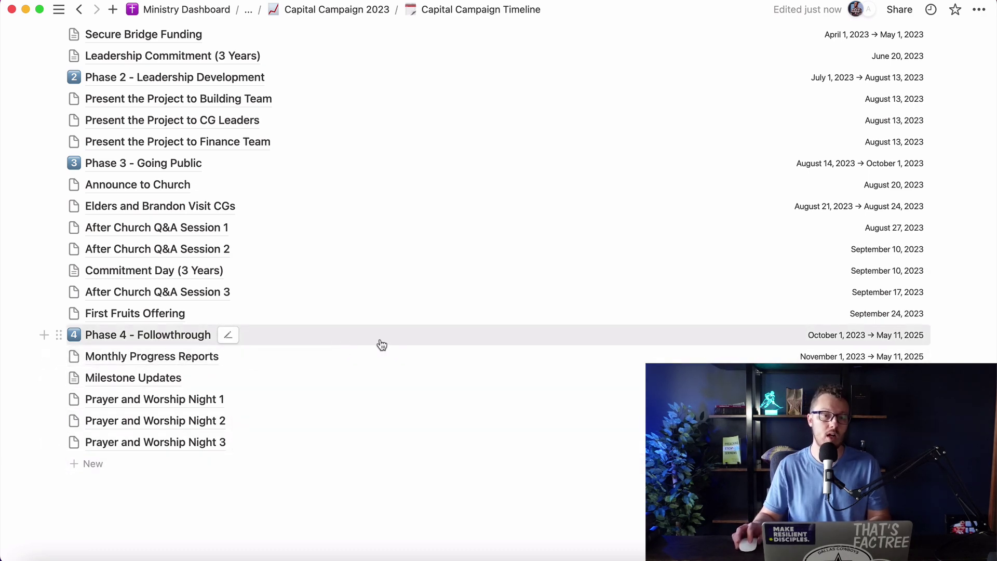
pyautogui.scroll(5, 381, 343)
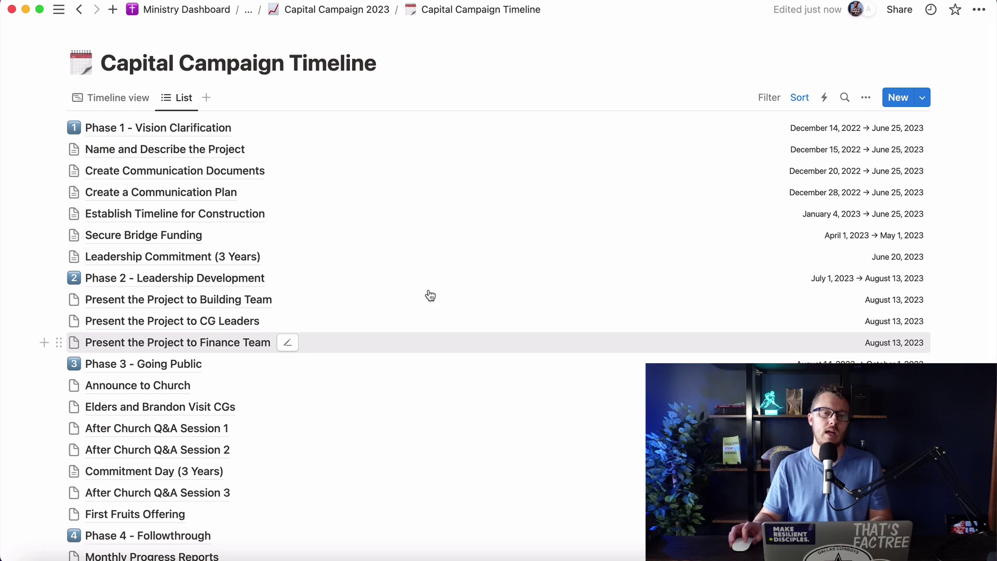
pyautogui.click(364, 10)
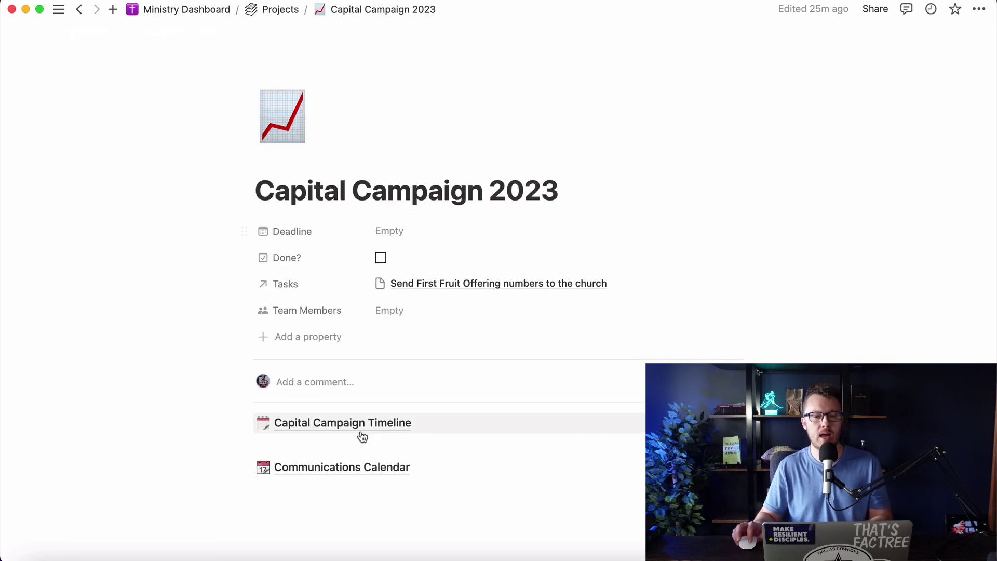
# - Open the Communications Calendar and show its content items grouped by status
pyautogui.click(367, 468)
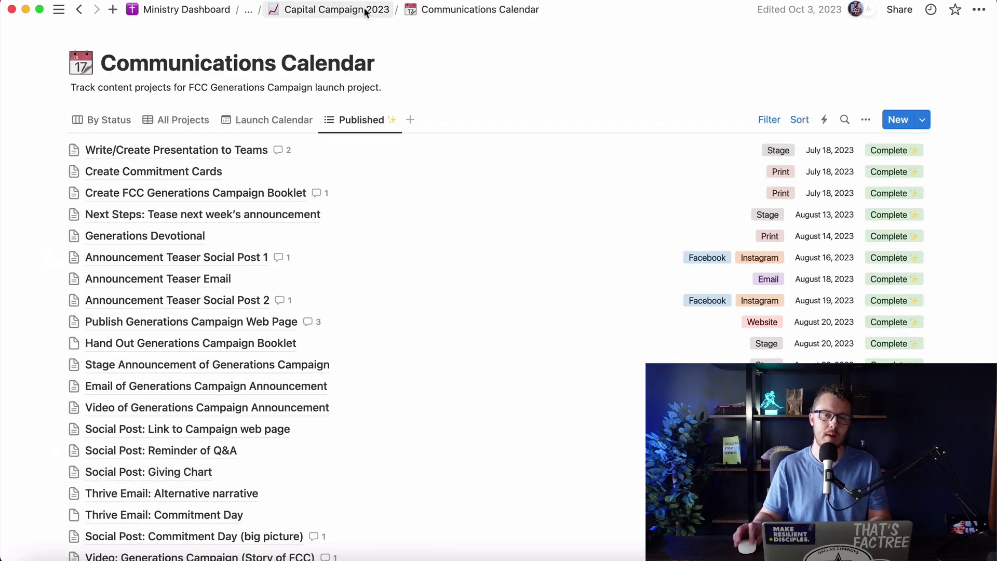
pyautogui.click(367, 10)
pyautogui.click(372, 491)
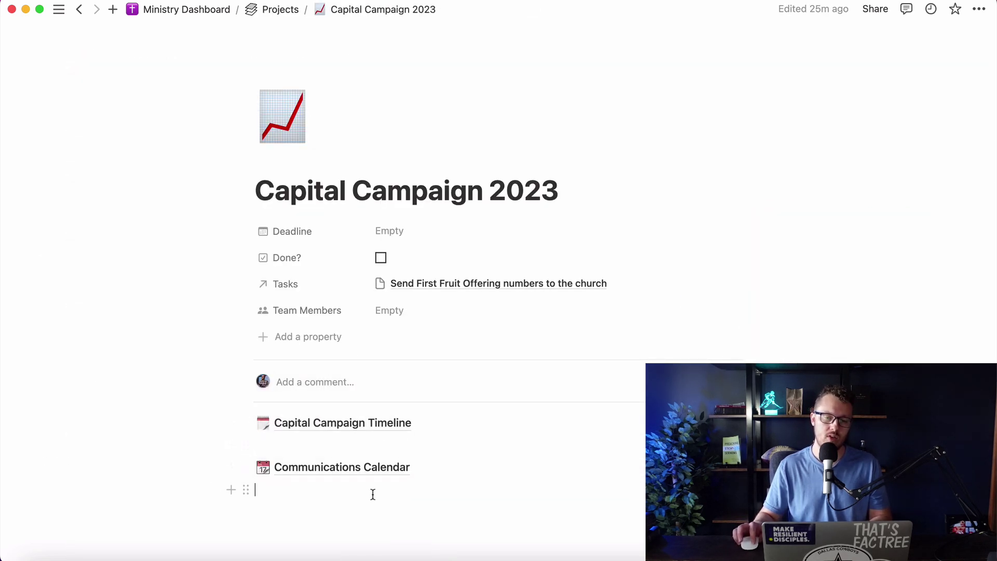
pyautogui.write('/dat')
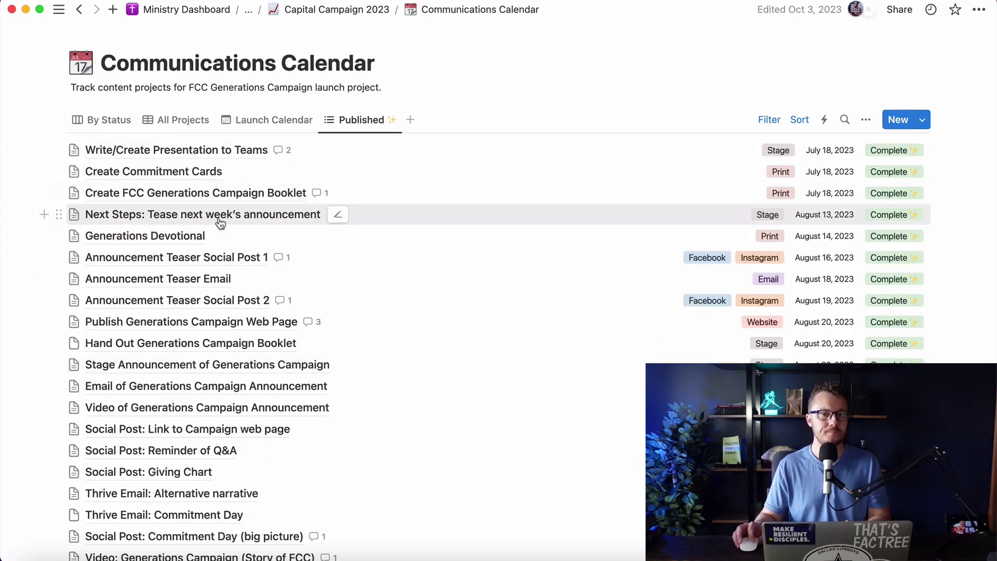
pyautogui.click(98, 127)
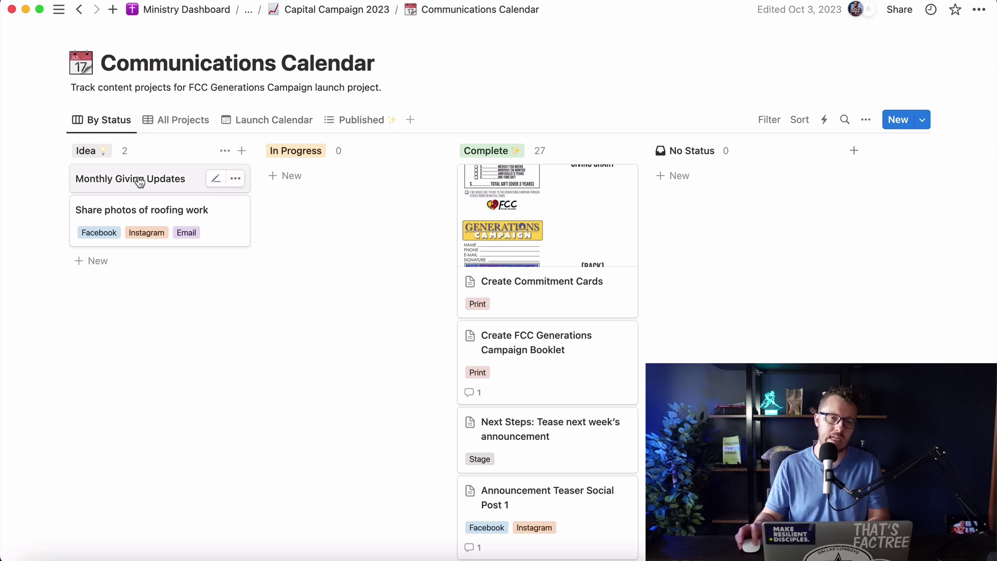
pyautogui.click(169, 123)
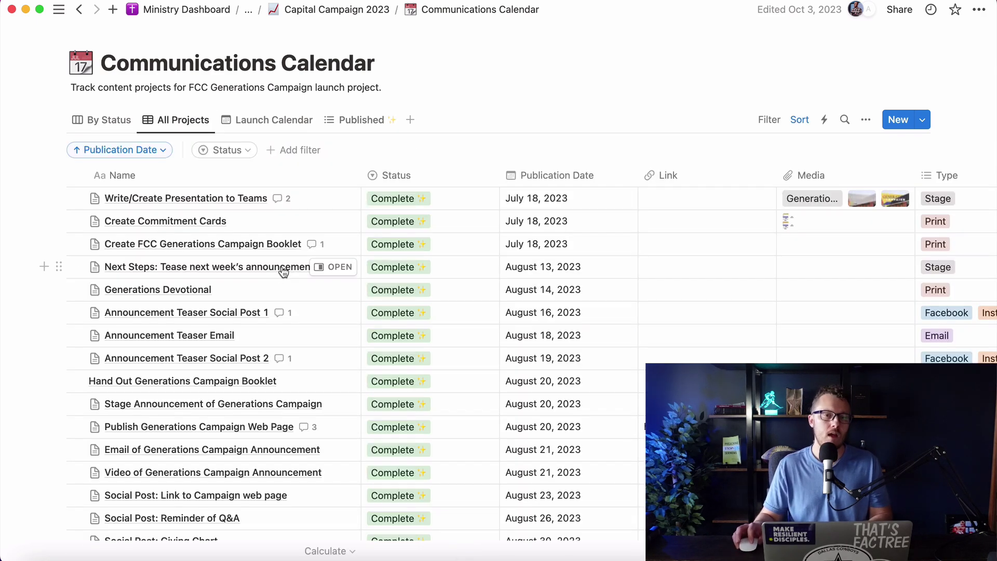
pyautogui.scroll(-9, 313, 257)
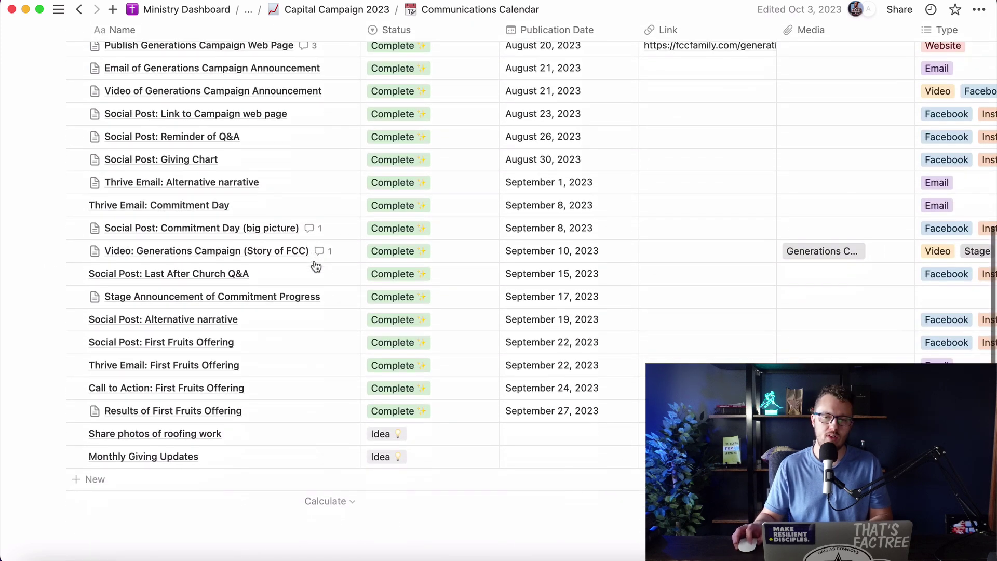
pyautogui.scroll(9, 314, 263)
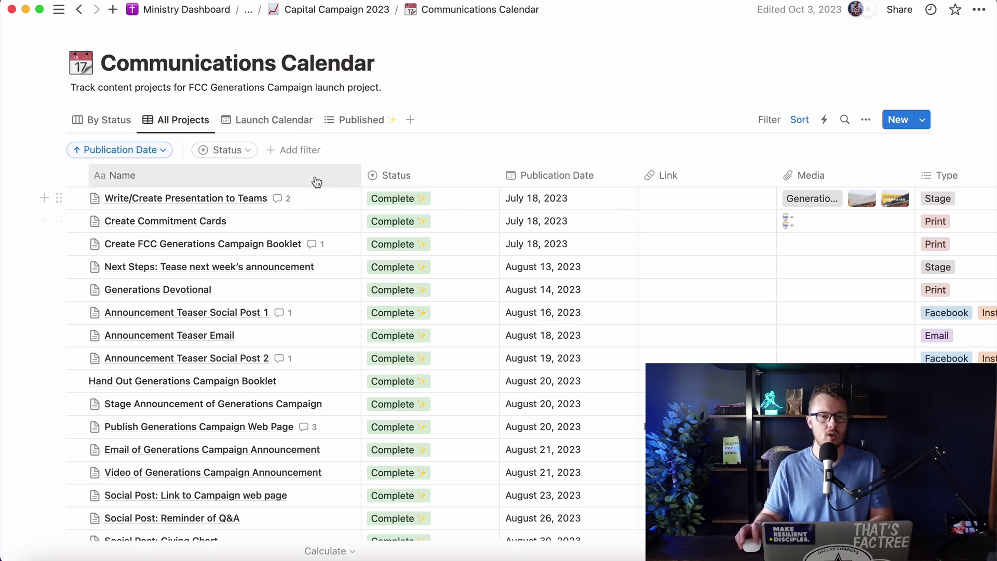
# - Preview Write/Create Presentation to Teams, confirm its Type stays Stage, and read its meeting outline
pyautogui.click(334, 199)
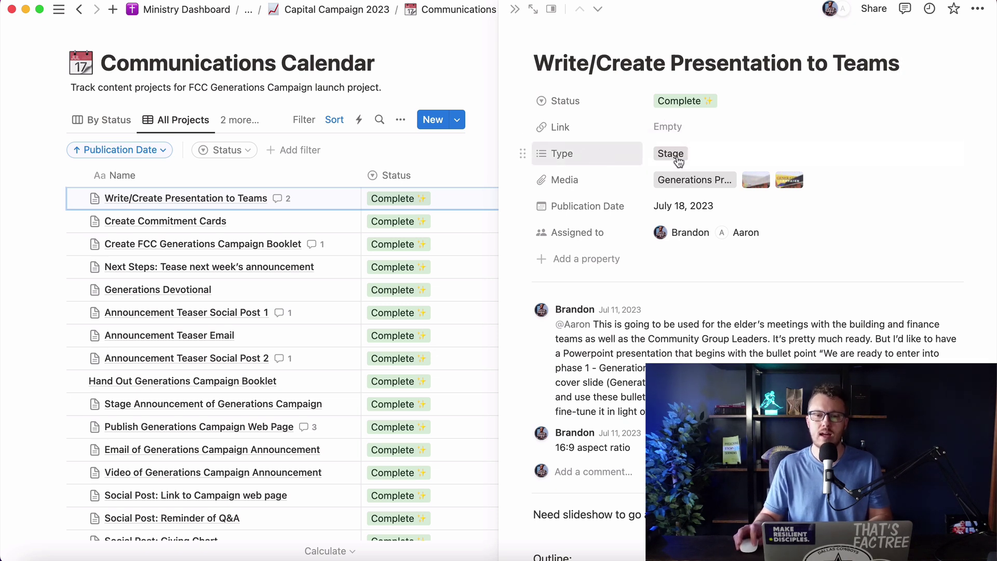
pyautogui.click(697, 162)
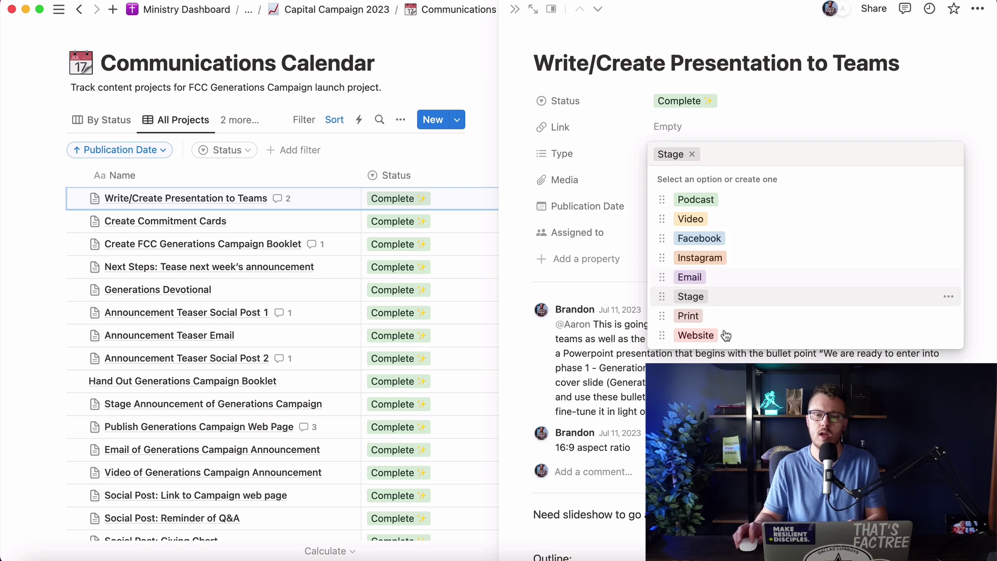
pyautogui.click(598, 295)
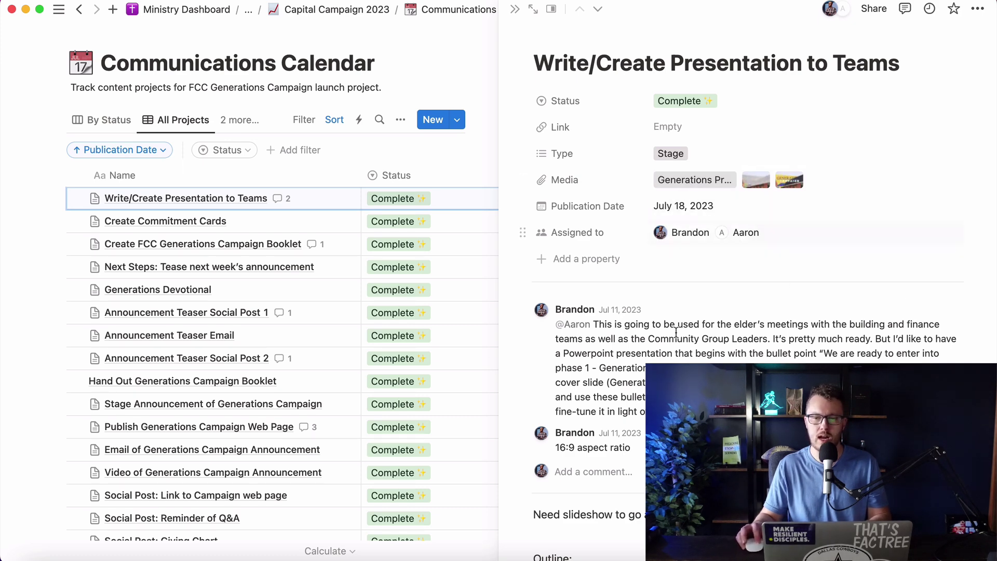
pyautogui.scroll(-5, 658, 353)
pyautogui.scroll(-15, 658, 355)
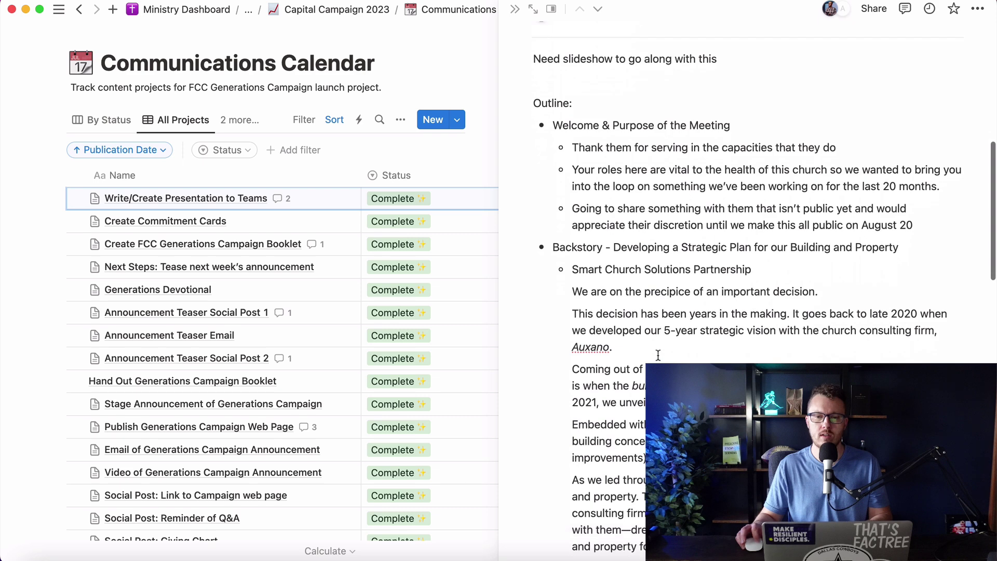
pyautogui.scroll(-6, 617, 258)
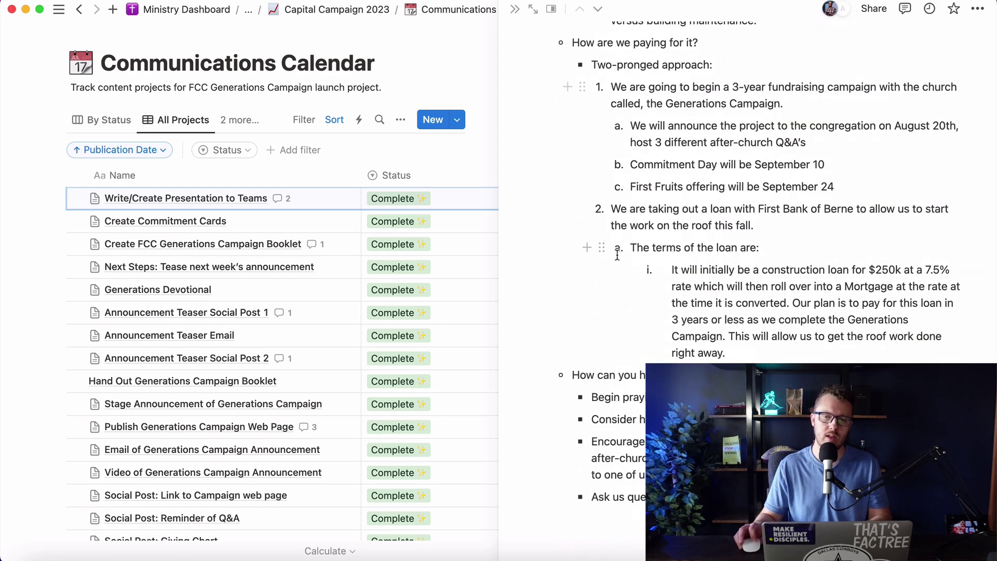
# - Close the side peek and set Share photos of roofing work's Status to Complete
pyautogui.click(514, 13)
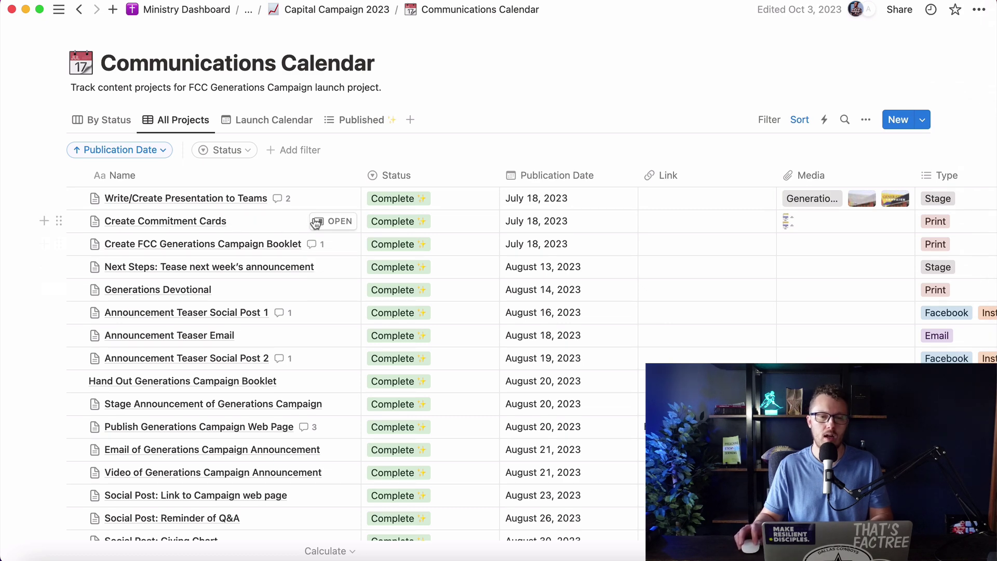
pyautogui.scroll(-3, 322, 249)
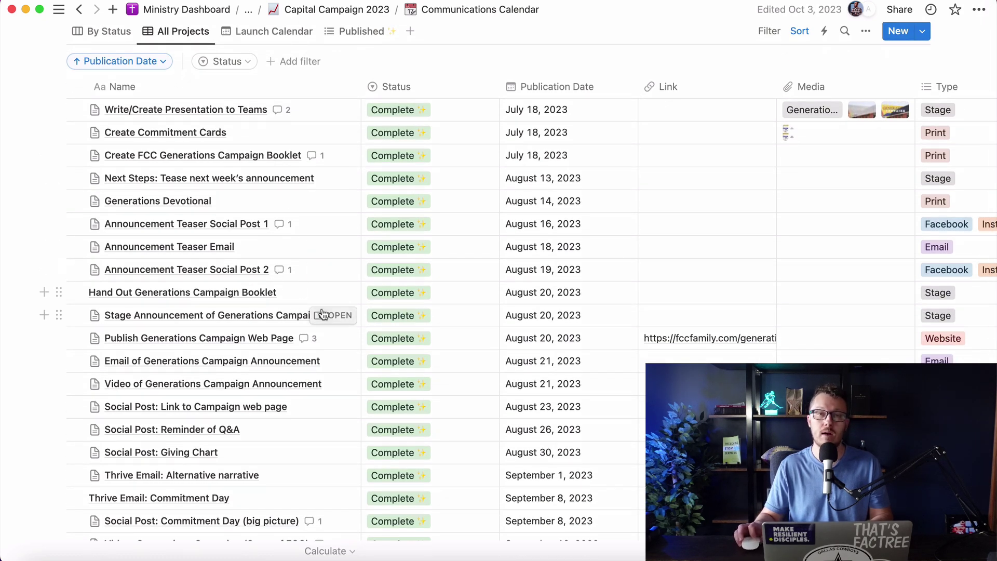
pyautogui.scroll(-3, 322, 314)
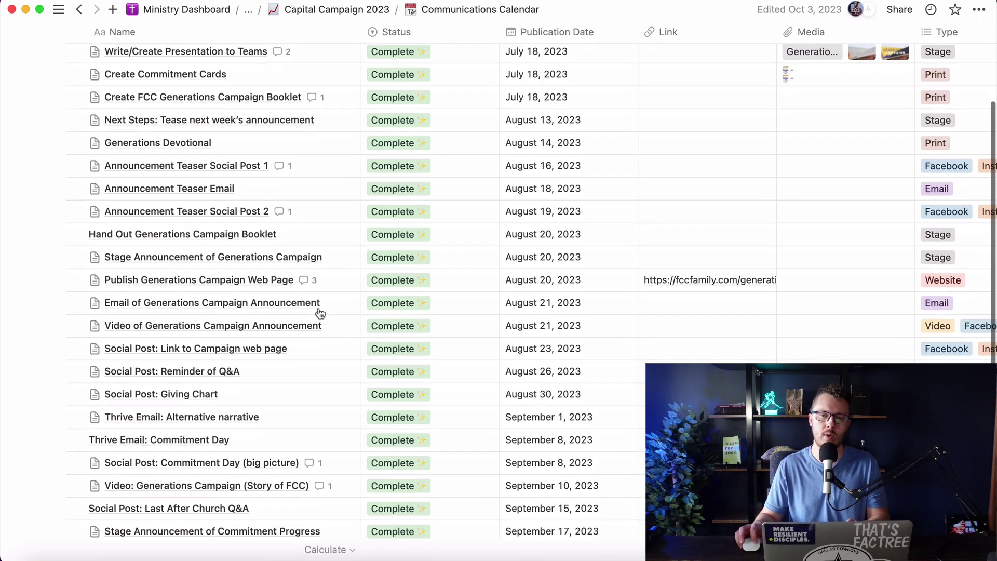
pyautogui.scroll(-1, 320, 314)
pyautogui.scroll(5, 364, 281)
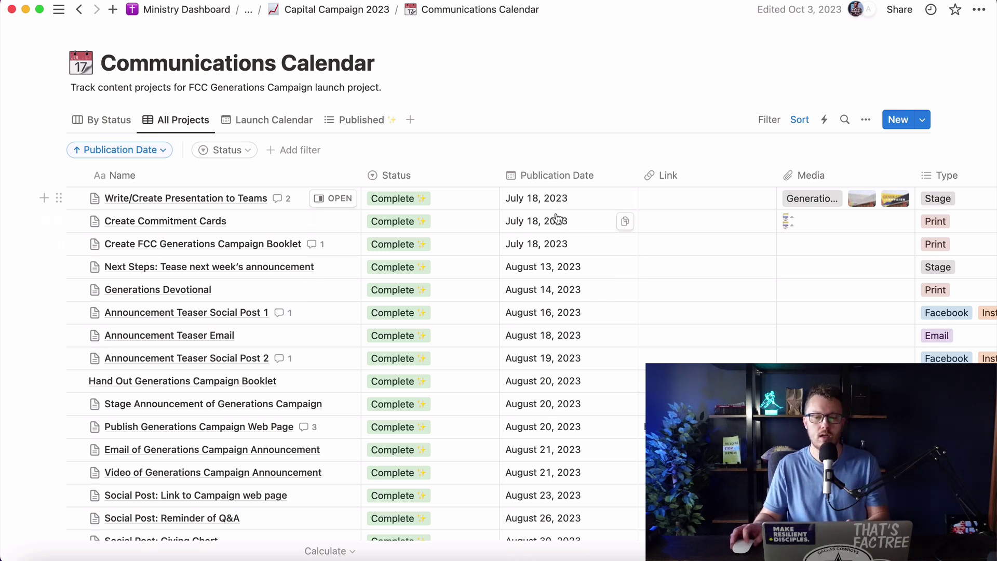
pyautogui.scroll(-10, 556, 218)
pyautogui.scroll(-4, 554, 236)
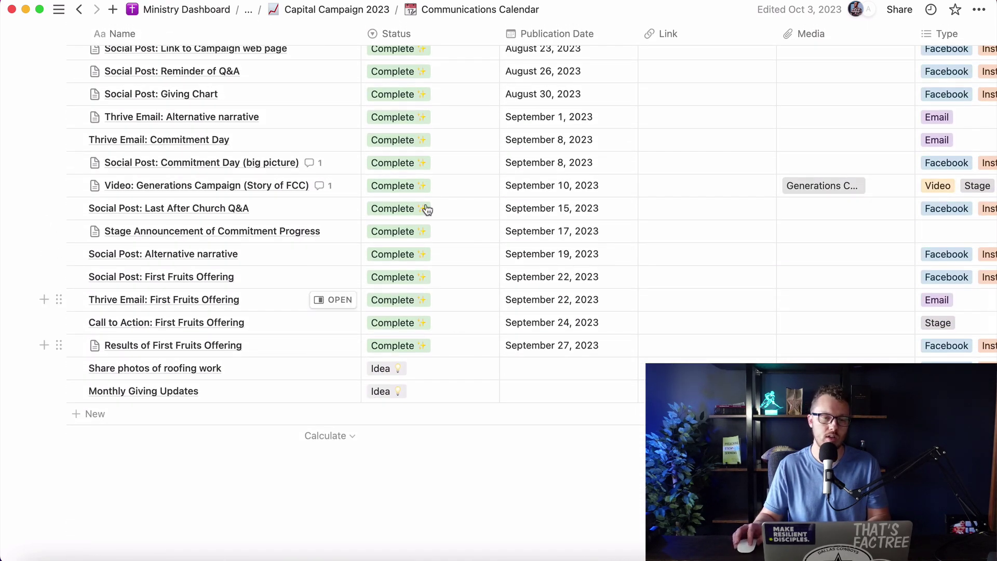
pyautogui.scroll(12, 421, 323)
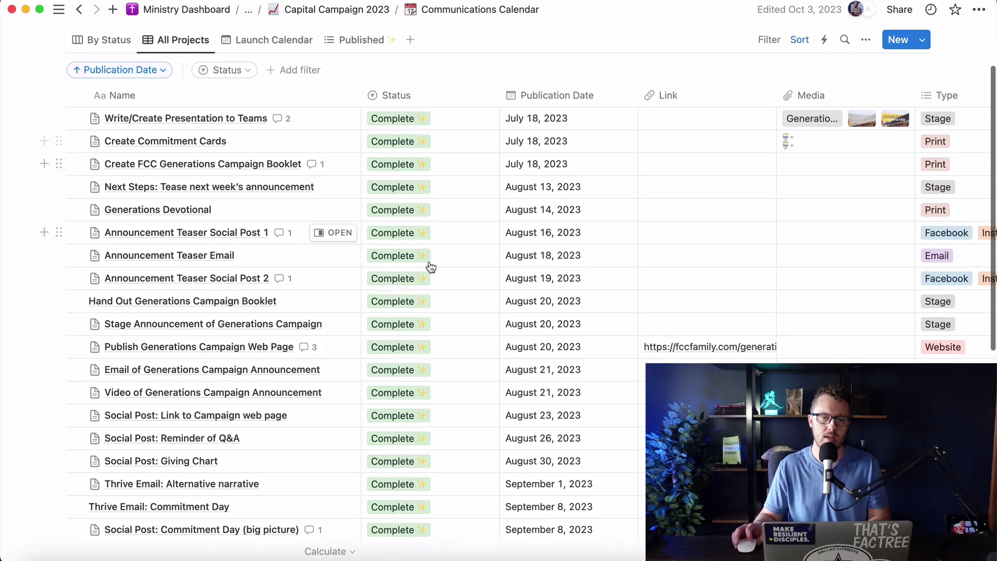
pyautogui.scroll(-10, 428, 266)
pyautogui.click(419, 362)
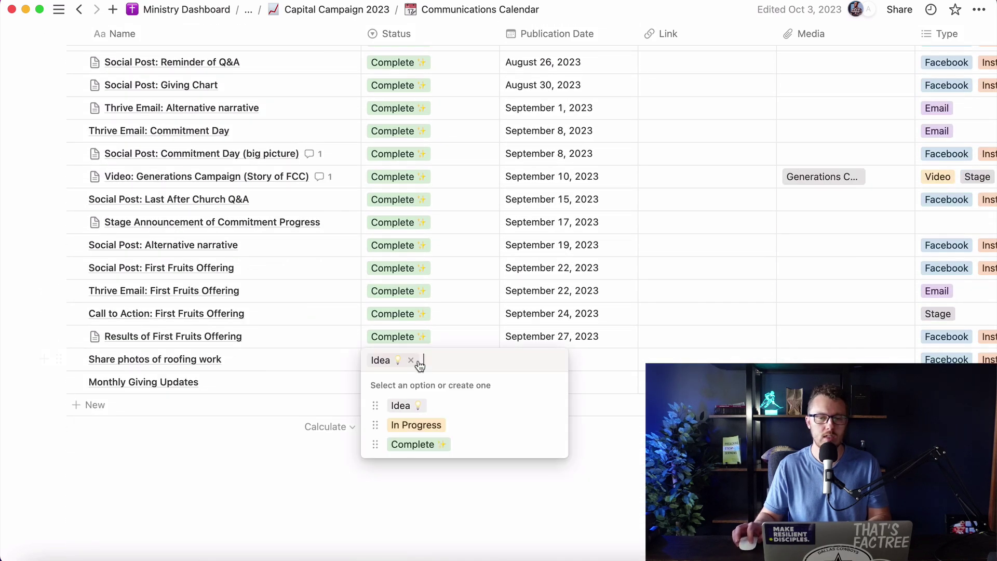
pyautogui.click(450, 444)
# - Set Monthly Giving Updates' Status to In Progress
pyautogui.scroll(12, 478, 439)
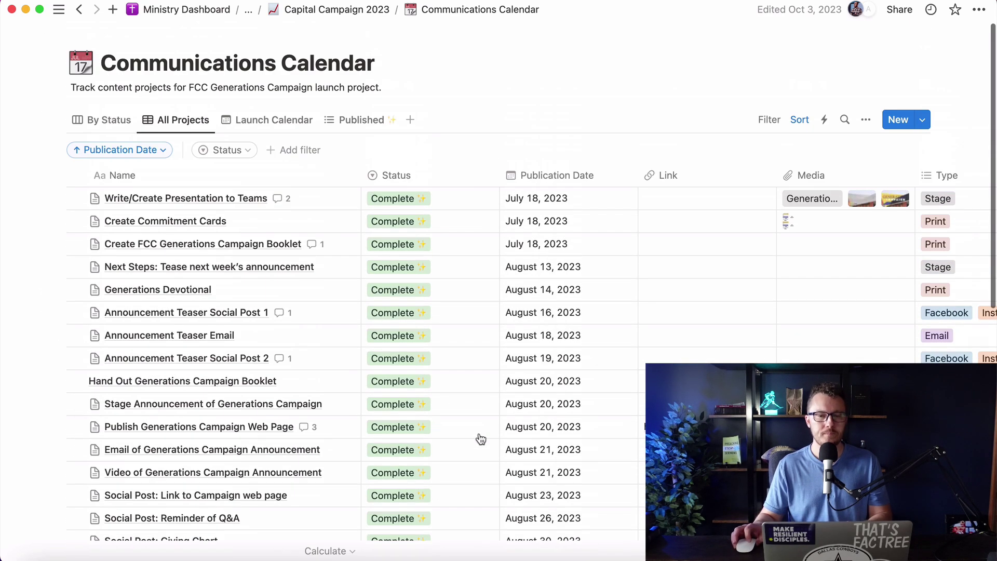
pyautogui.scroll(-12, 494, 258)
pyautogui.click(411, 383)
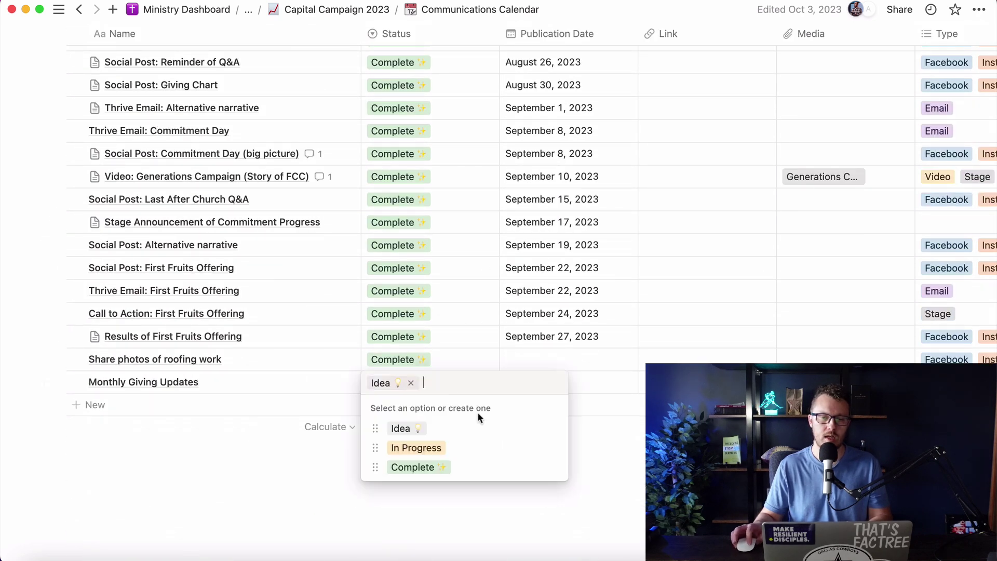
pyautogui.click(452, 448)
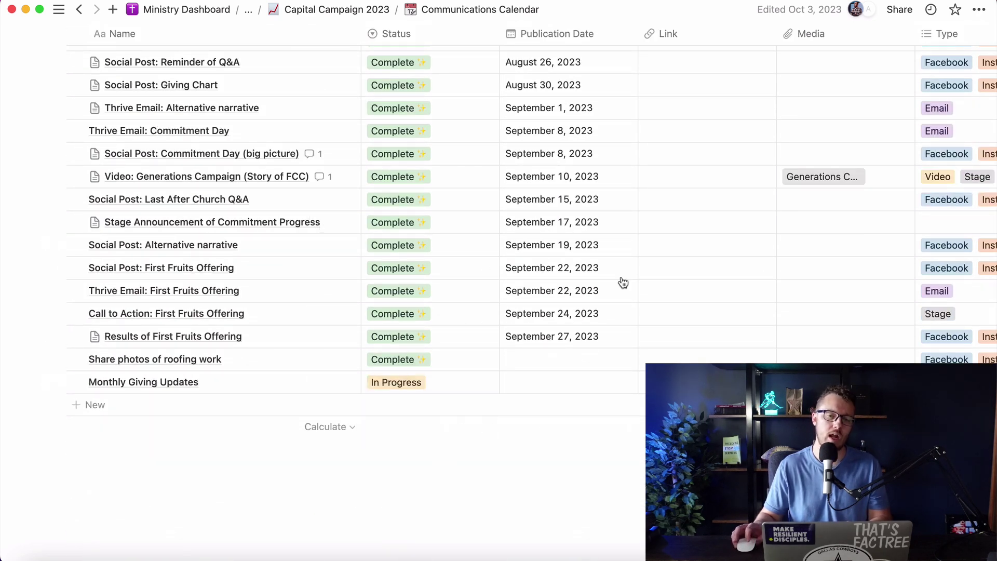
pyautogui.scroll(12, 639, 322)
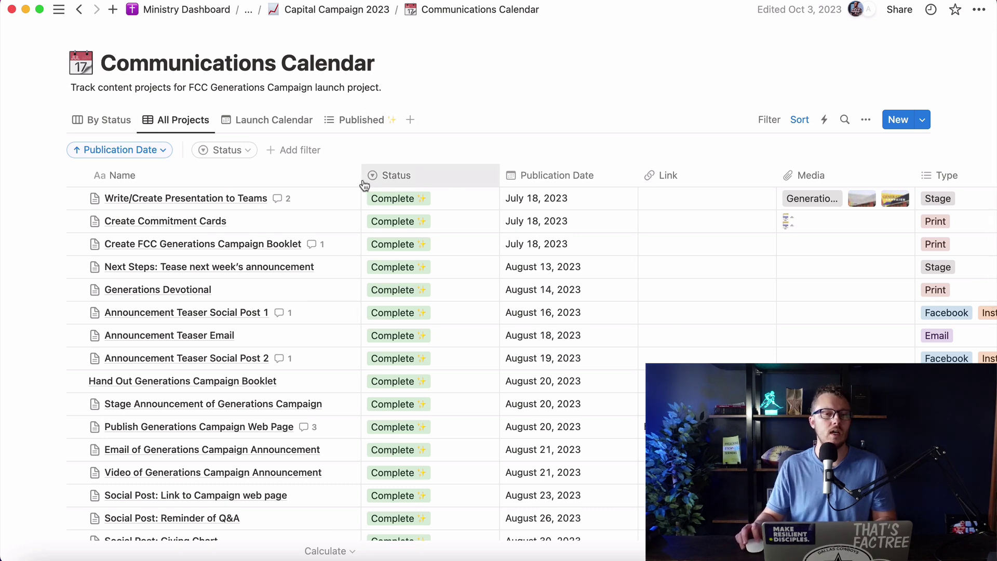
# - Open the Launch Calendar view and step back to August 2023 to review the scheduled campaign posts
pyautogui.click(275, 120)
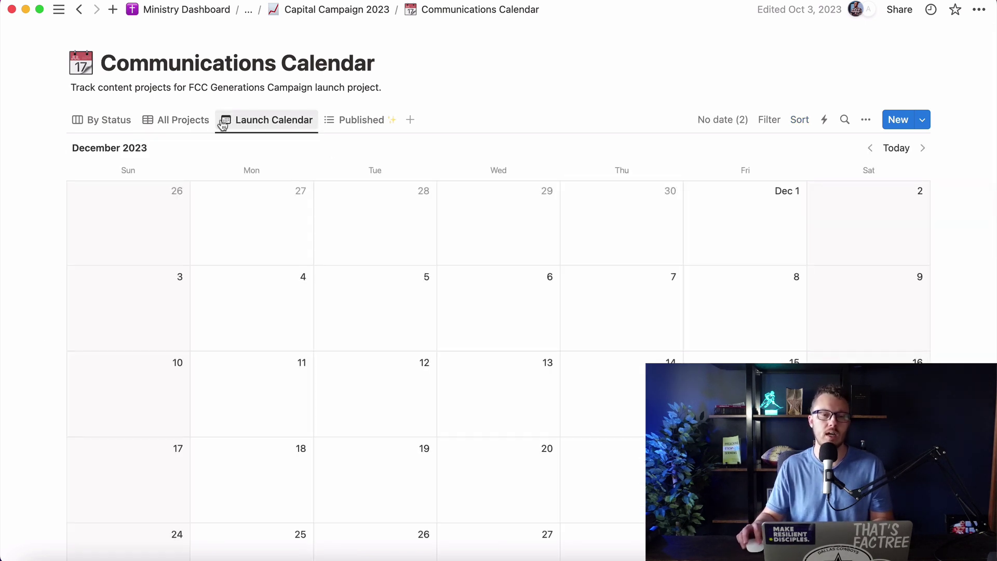
pyautogui.click(871, 149)
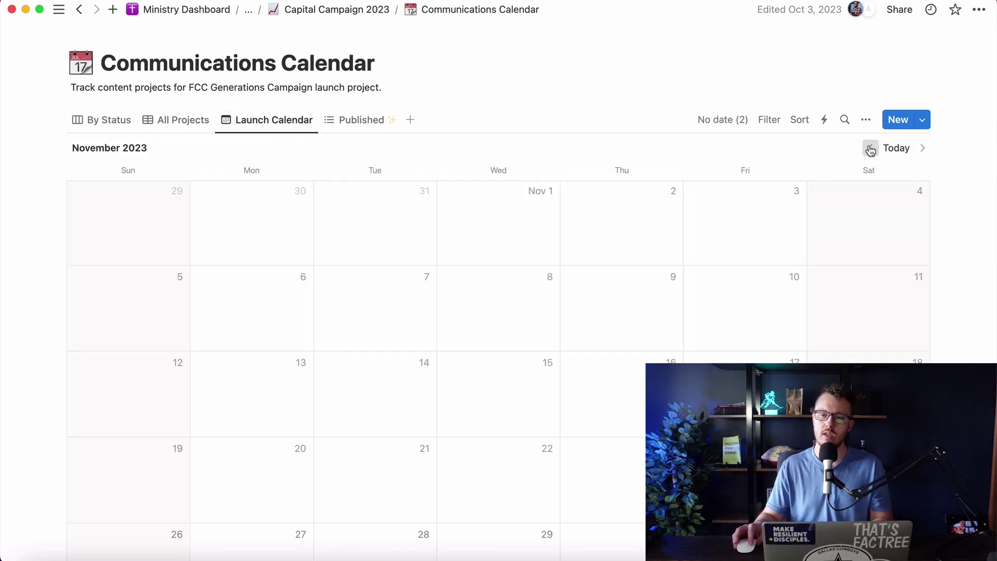
pyautogui.click(870, 149)
pyautogui.click(870, 148)
pyautogui.click(871, 149)
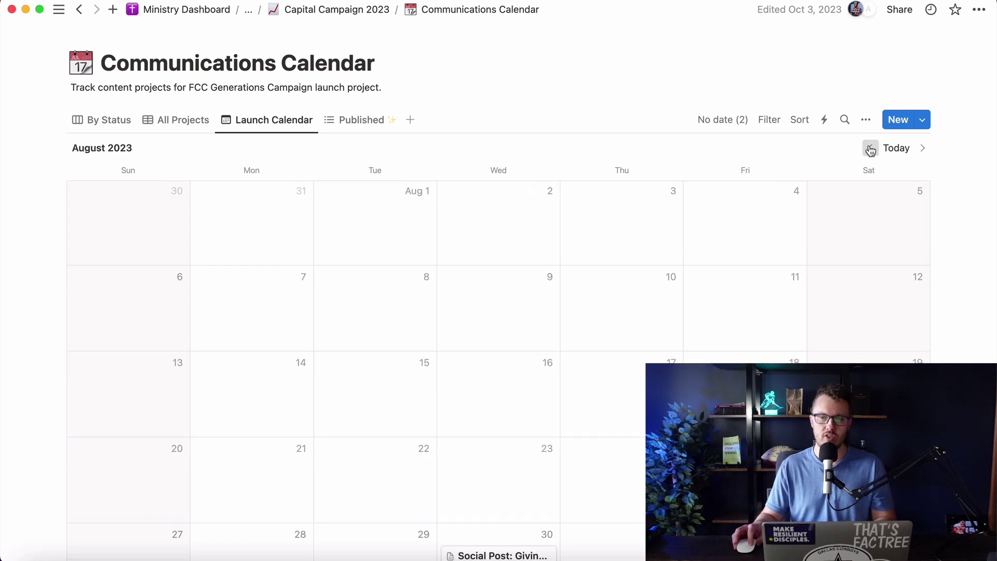
pyautogui.click(871, 149)
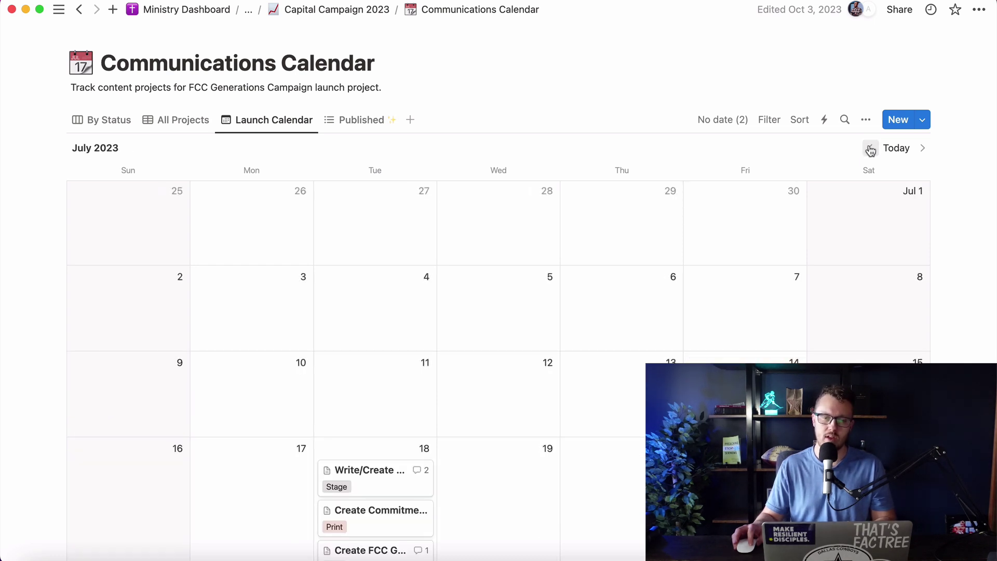
pyautogui.click(923, 149)
pyautogui.scroll(-3, 927, 242)
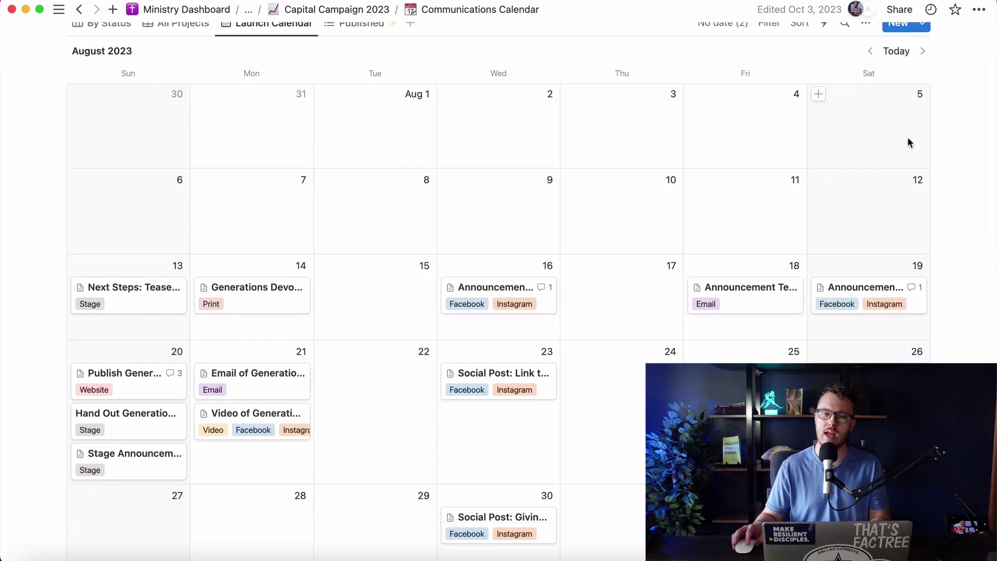
pyautogui.scroll(3, 907, 138)
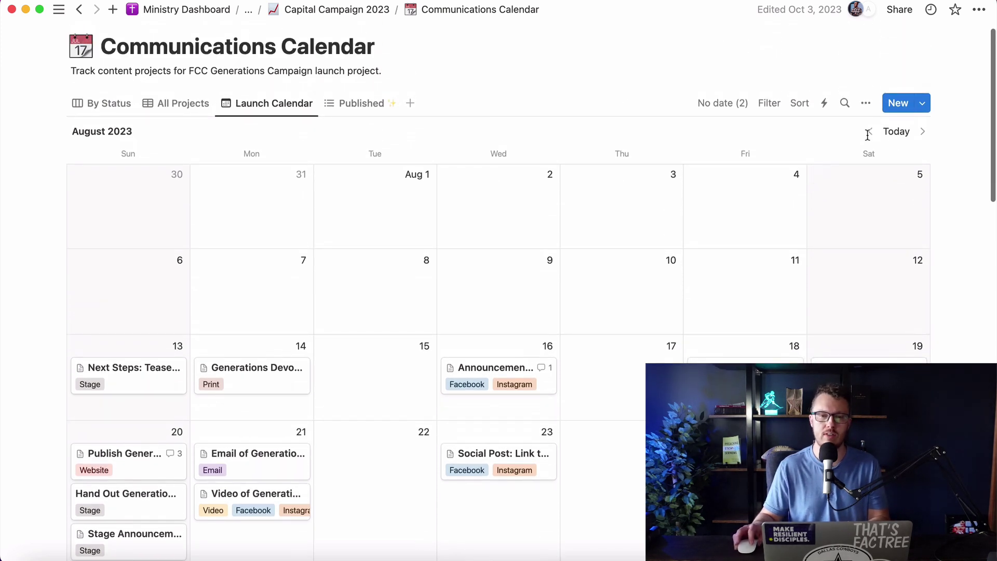
# - Switch to the By Status board, showing 0 Idea, 1 In Progress and 28 Complete
pyautogui.click(110, 103)
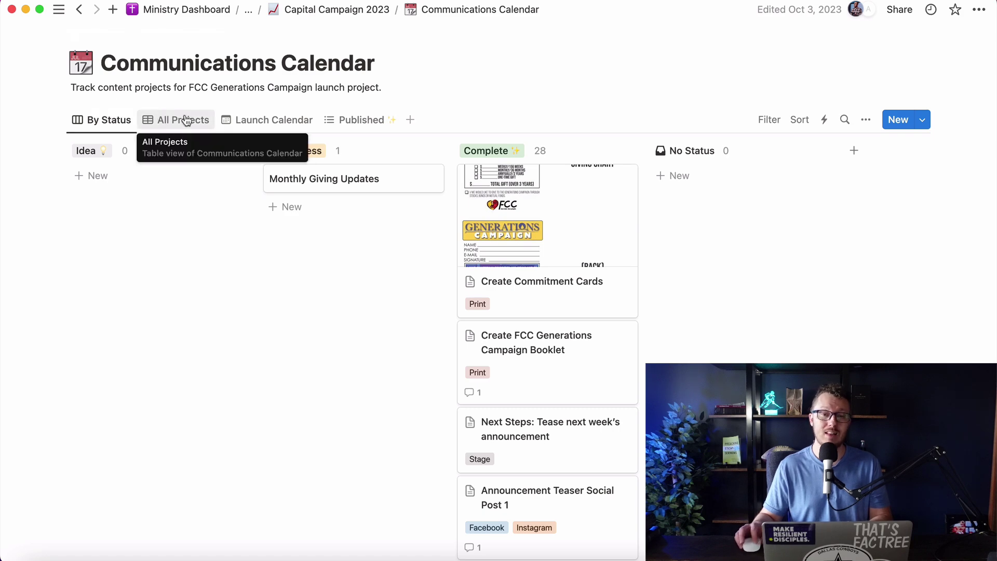